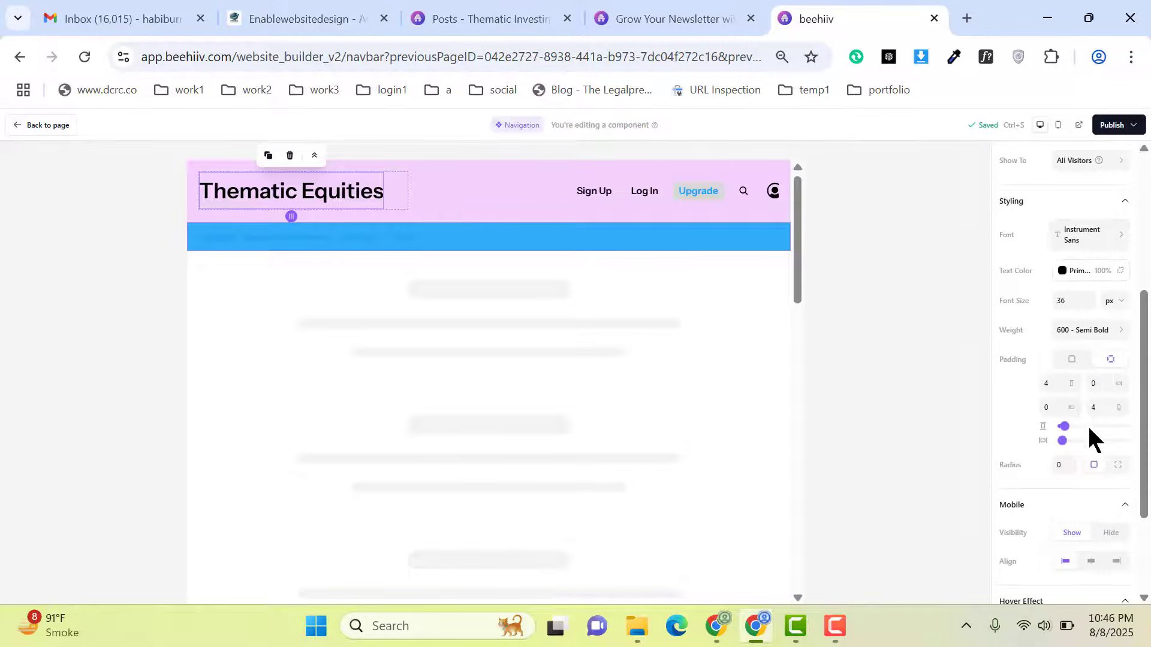
# Step: Review the padding, mobile, hover effect and click action settings of the navbar's Thematic Equities title
pyautogui.scroll(-3, 1091, 439)
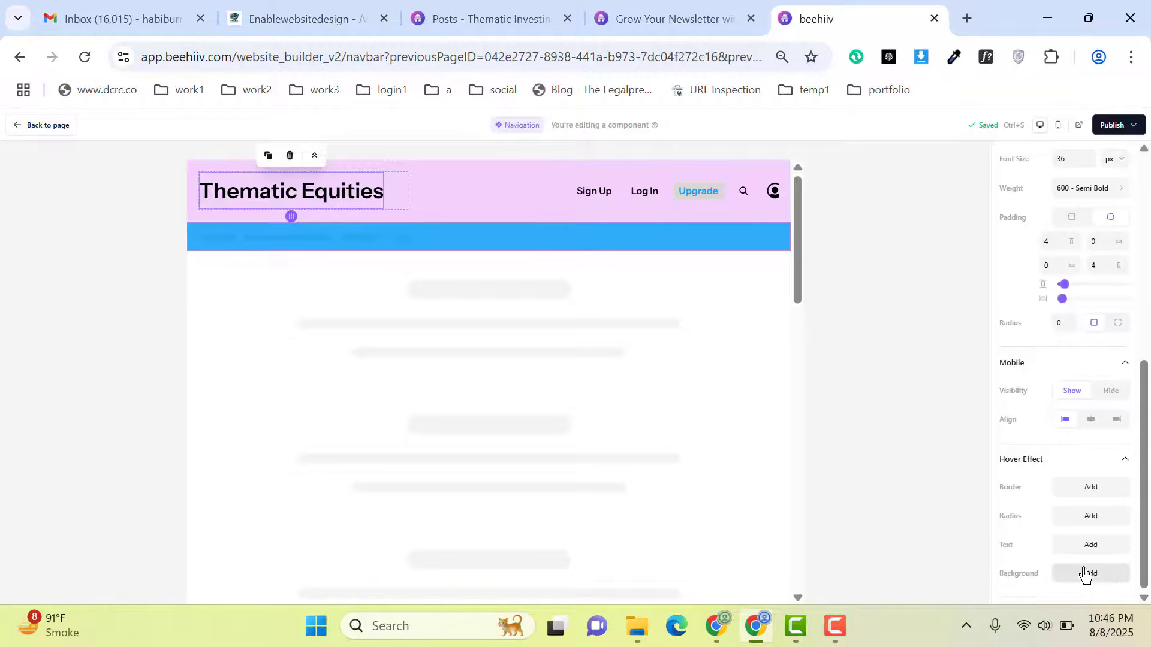
pyautogui.scroll(7, 1082, 383)
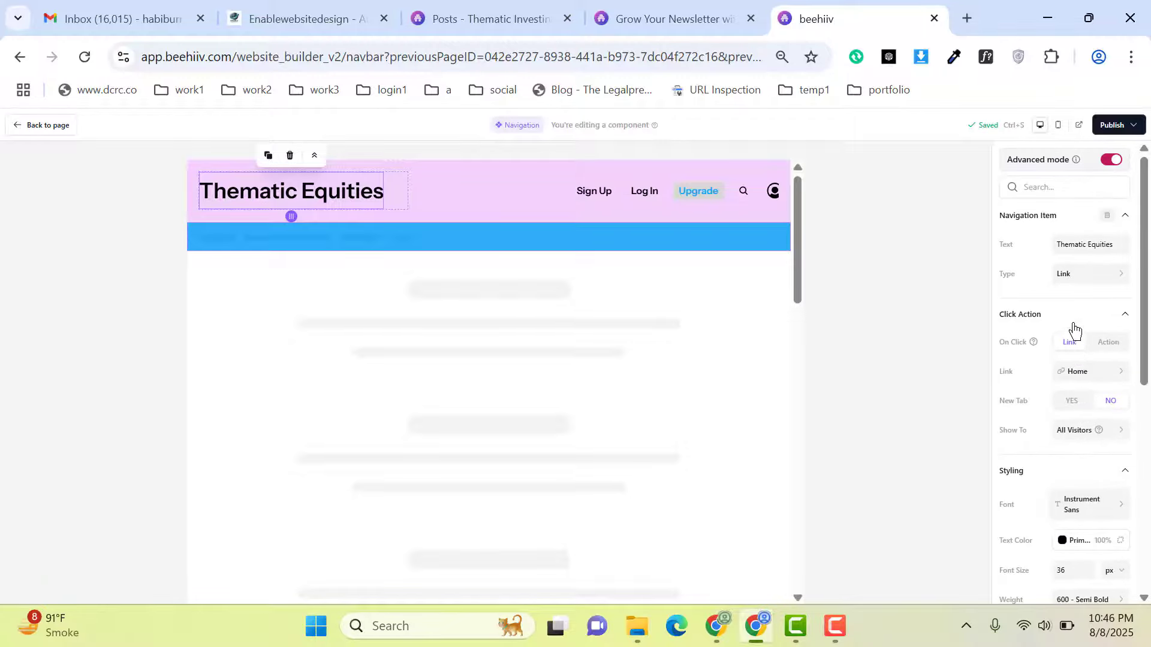
# Step: Select the navbar's Sign Up item and review its click action, styling, mobile and hover effect settings
pyautogui.click(592, 201)
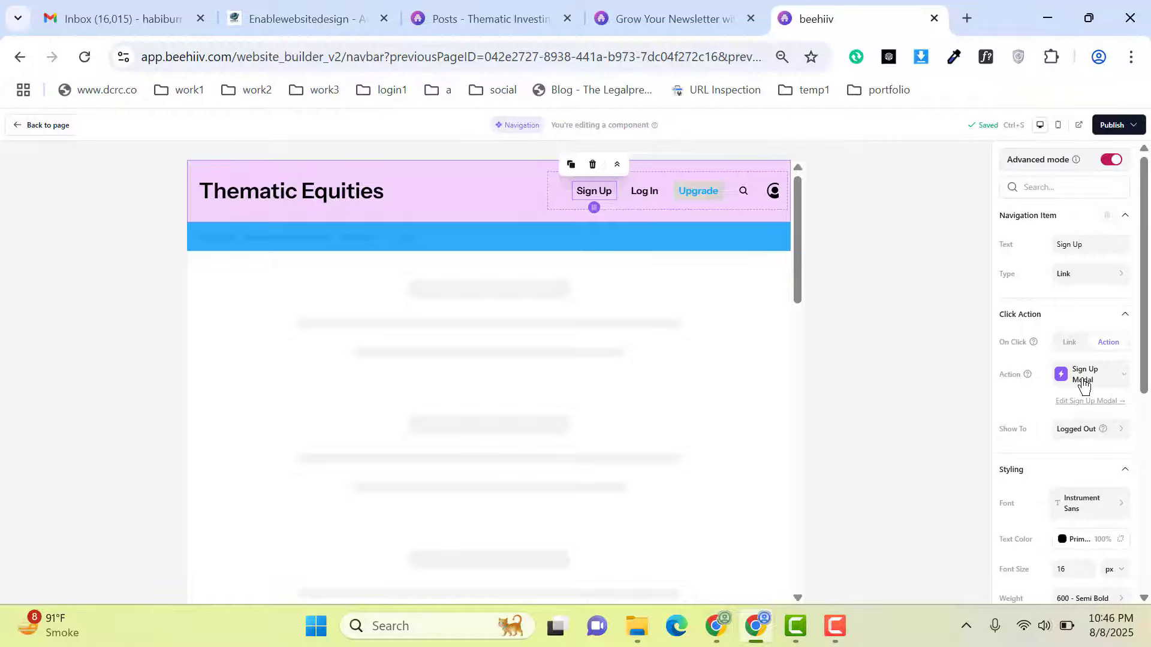
pyautogui.scroll(-3, 1101, 451)
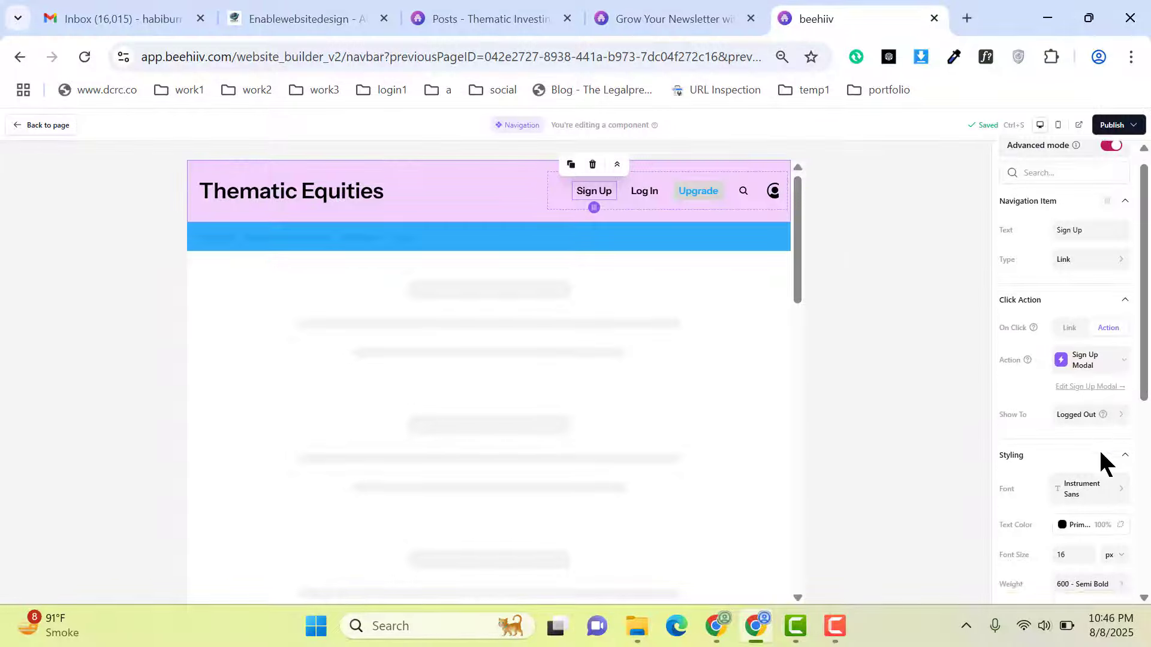
pyautogui.scroll(-2, 1088, 338)
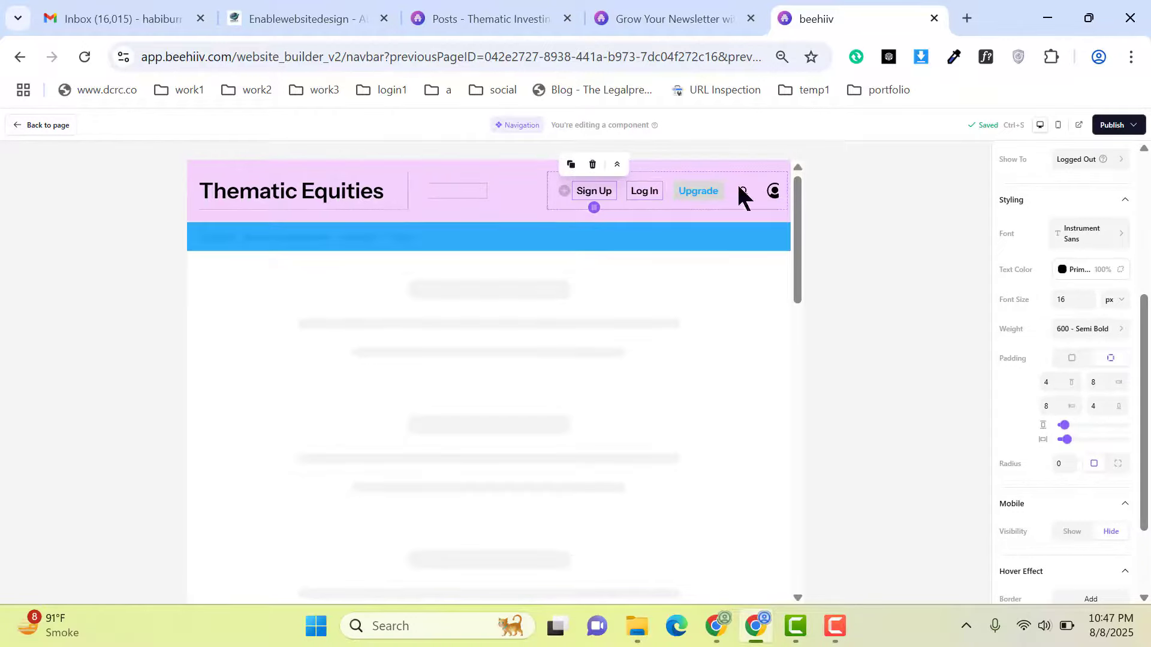
pyautogui.scroll(-2, 1096, 375)
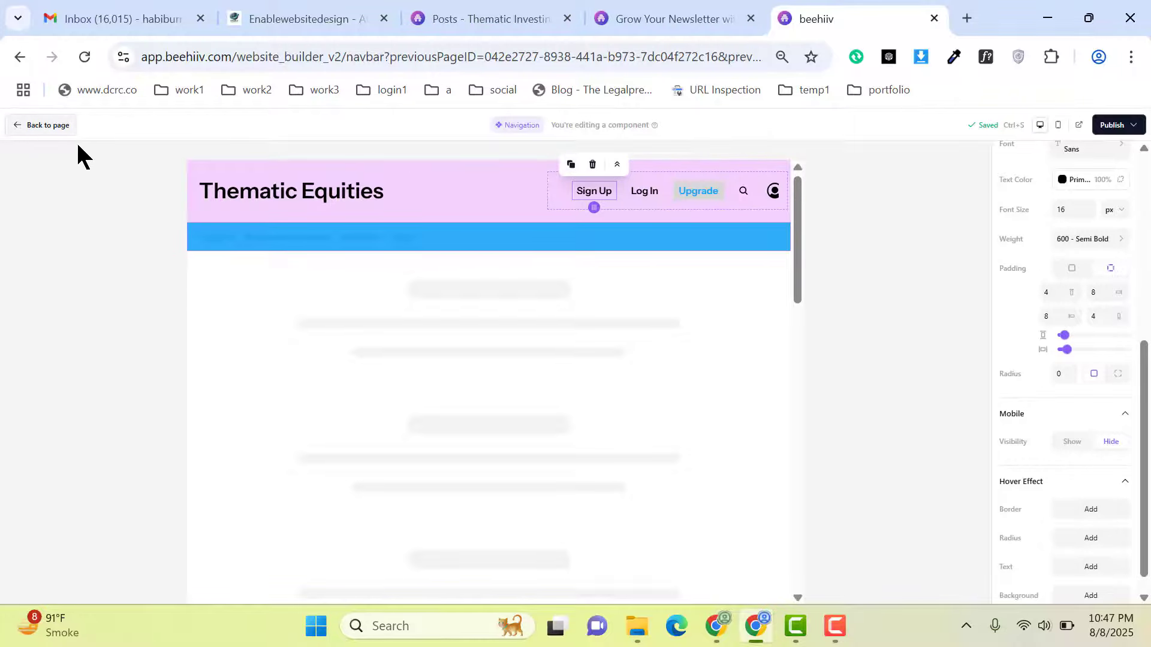
# Step: Leave the navbar component for the Home page and open the page's footer for editing
pyautogui.click(45, 127)
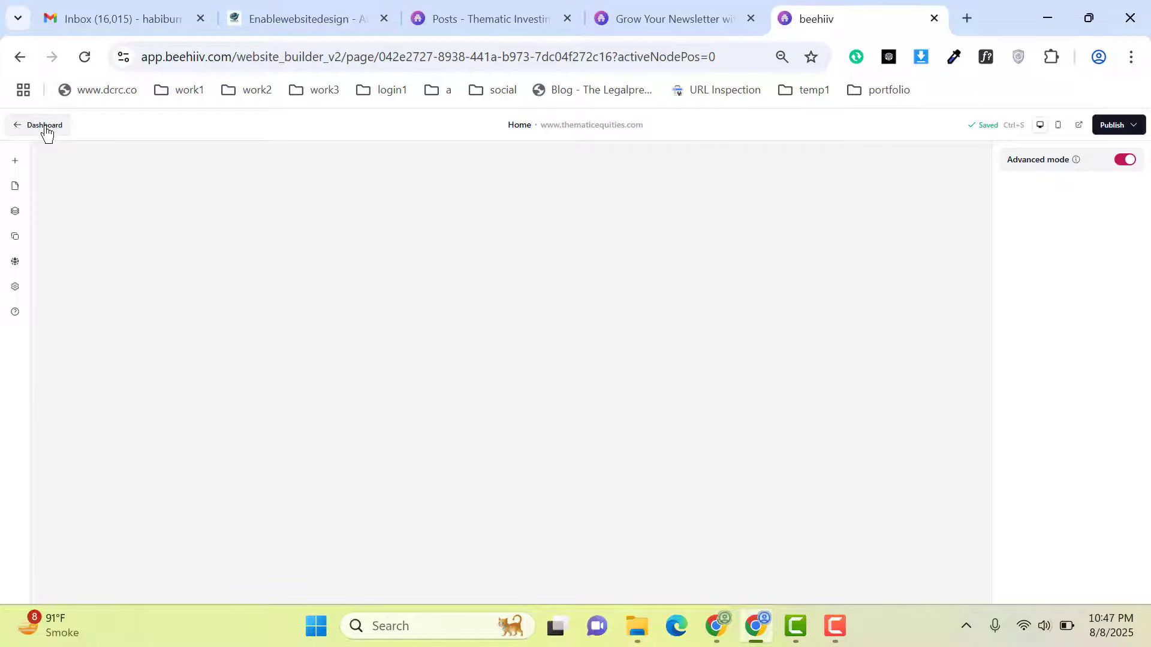
pyautogui.click(14, 216)
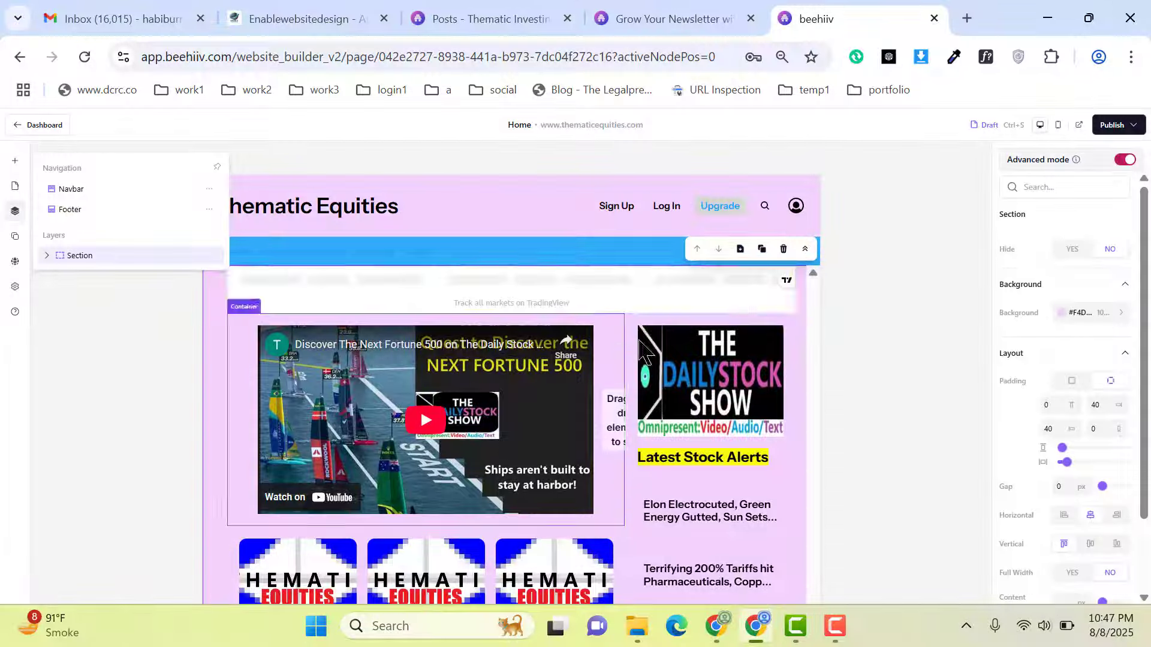
pyautogui.scroll(-20, 640, 341)
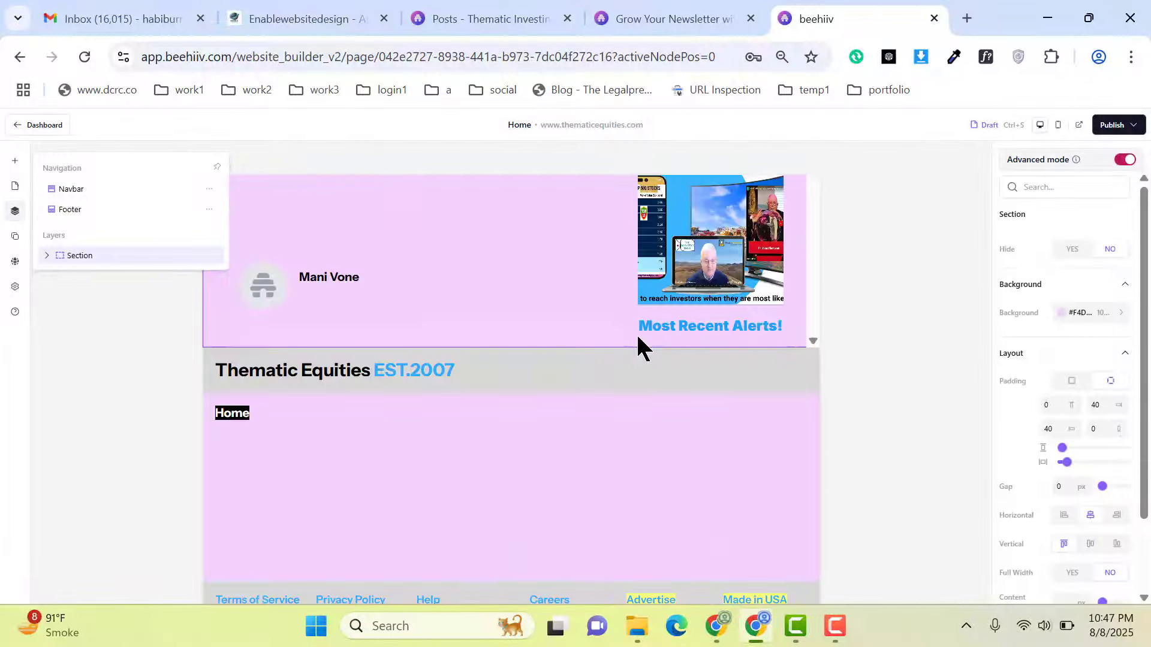
pyautogui.click(90, 214)
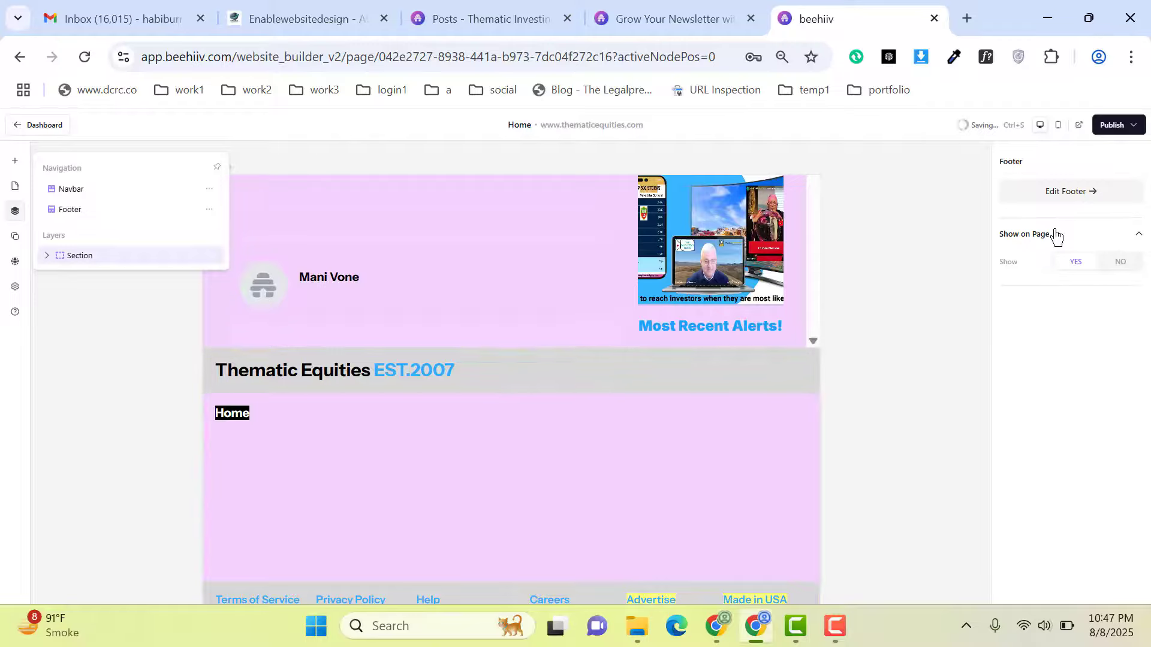
pyautogui.click(1086, 202)
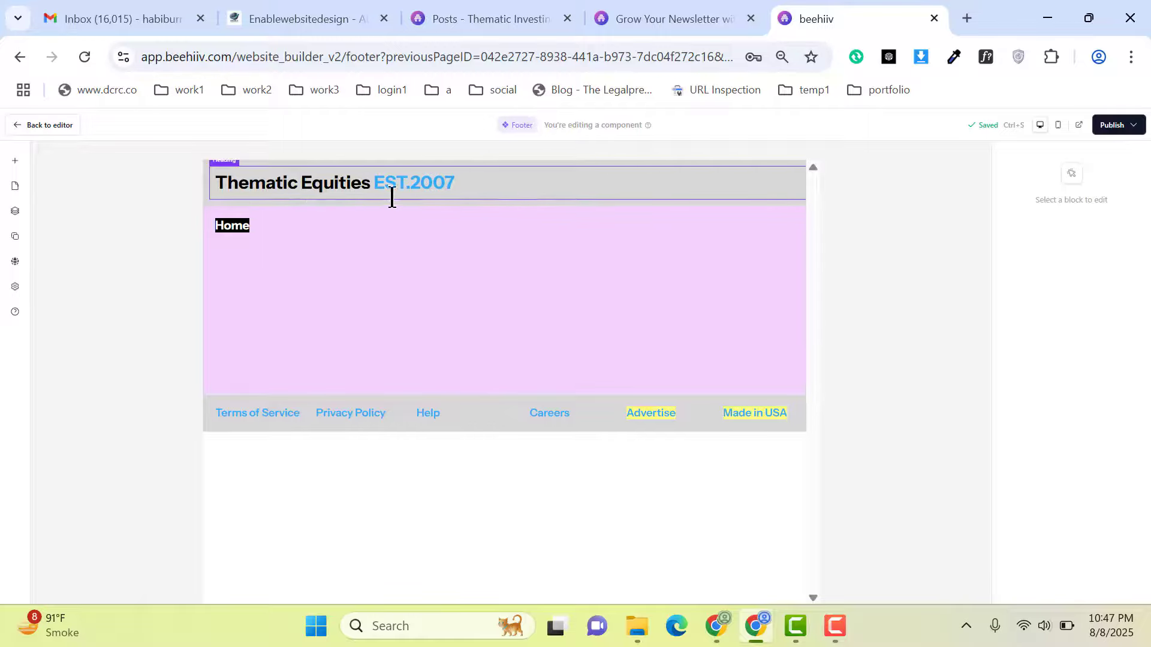
# Step: Select the footer's Thematic Equities heading and review its click action, text style and layout settings
pyautogui.click(303, 182)
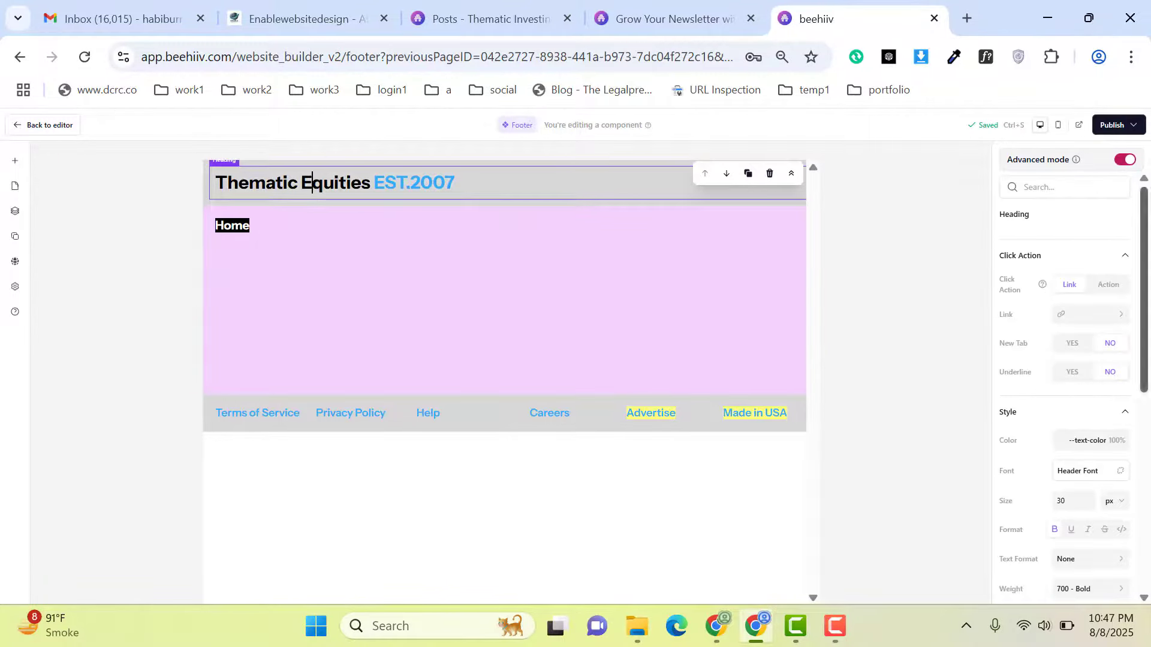
pyautogui.scroll(-3, 1089, 431)
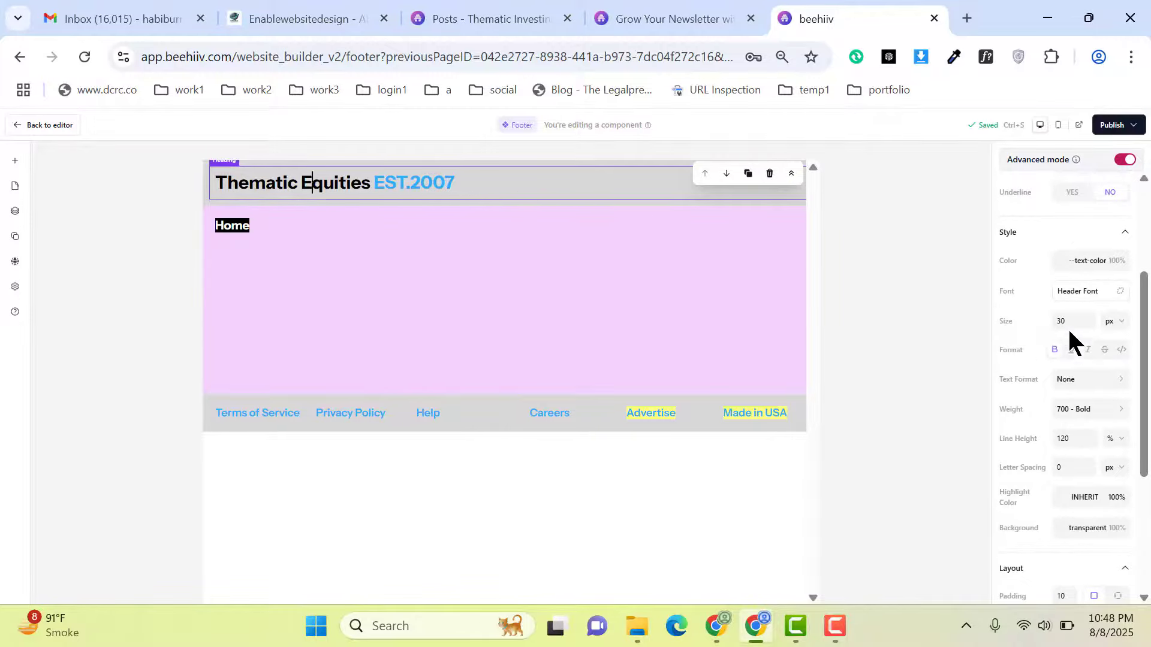
pyautogui.scroll(3, 1079, 333)
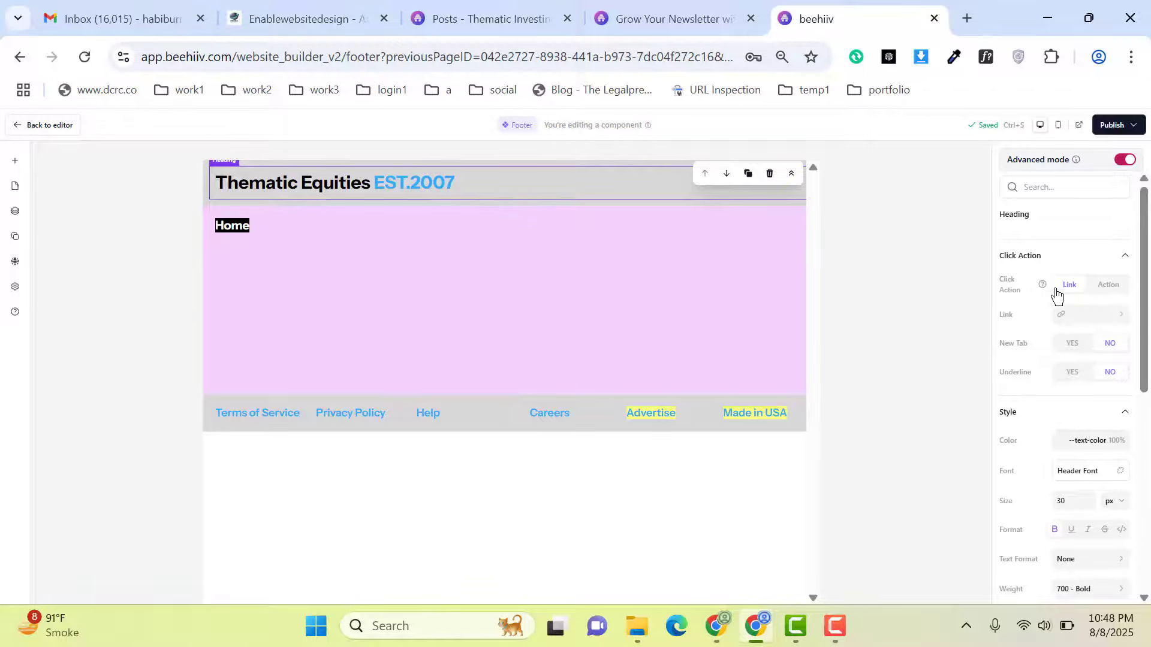
pyautogui.scroll(-6, 1091, 300)
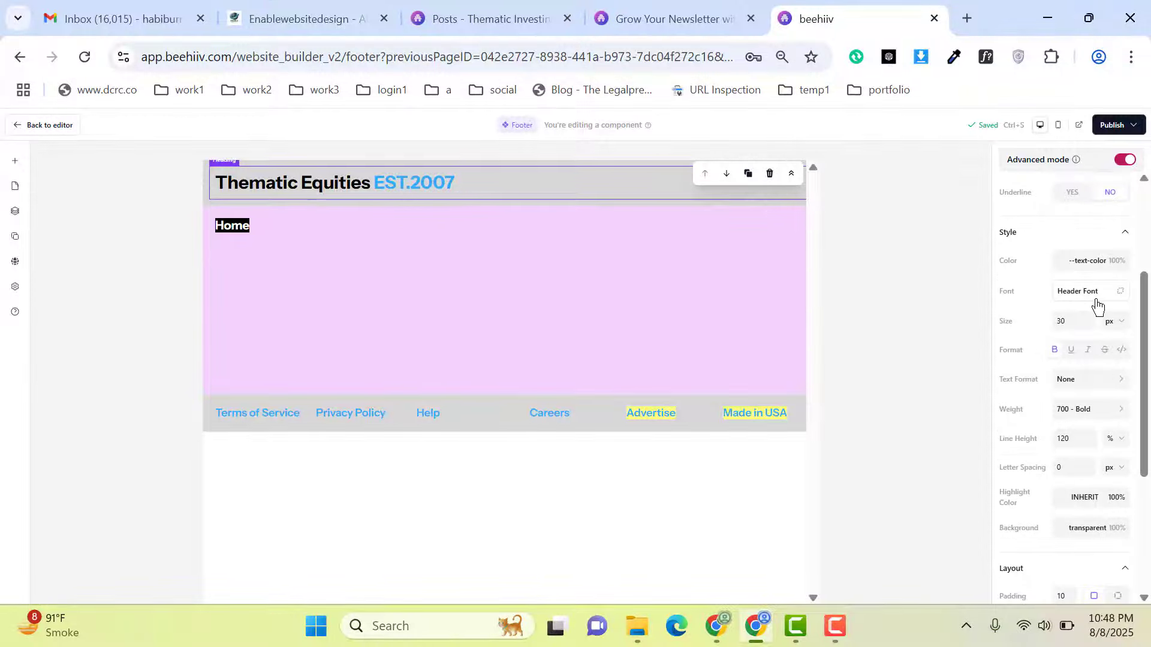
pyautogui.scroll(3, 1092, 272)
pyautogui.scroll(-2, 1083, 414)
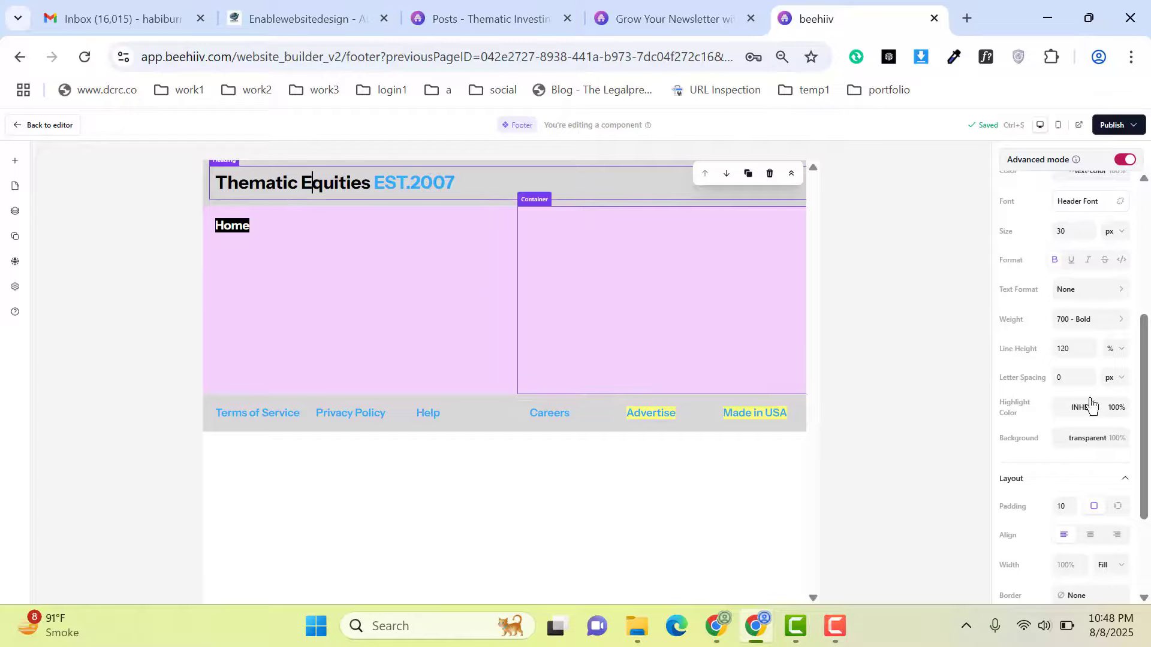
pyautogui.scroll(-3, 1091, 406)
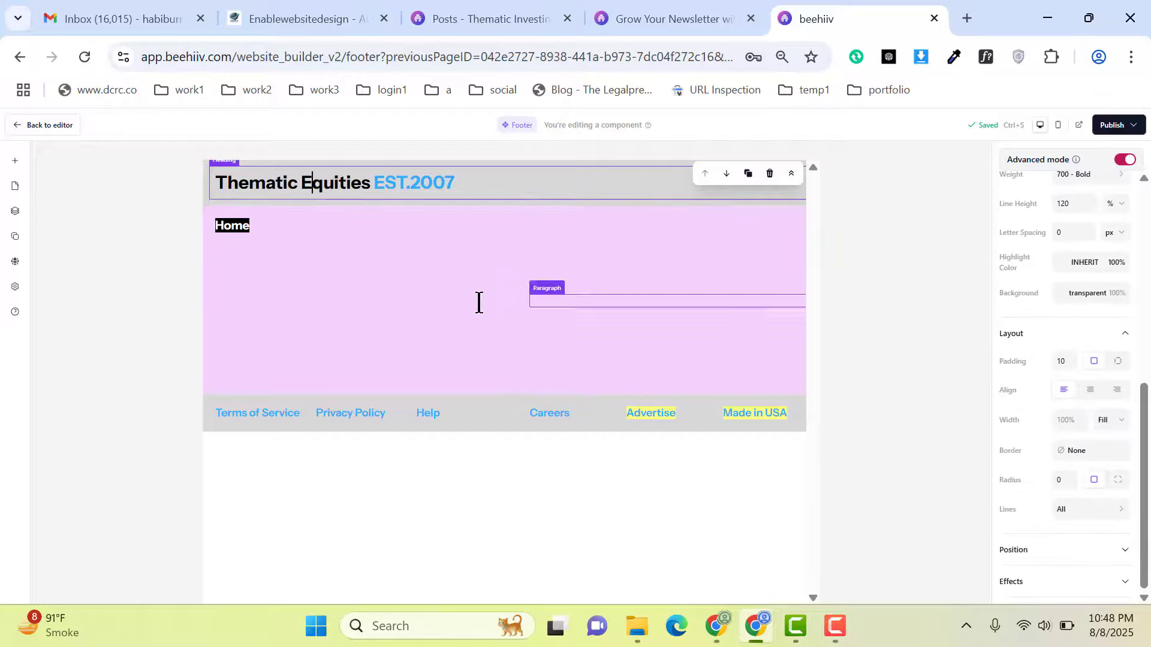
# Step: View the footer heading's background color and highlight color choices without changing them
pyautogui.click(1112, 295)
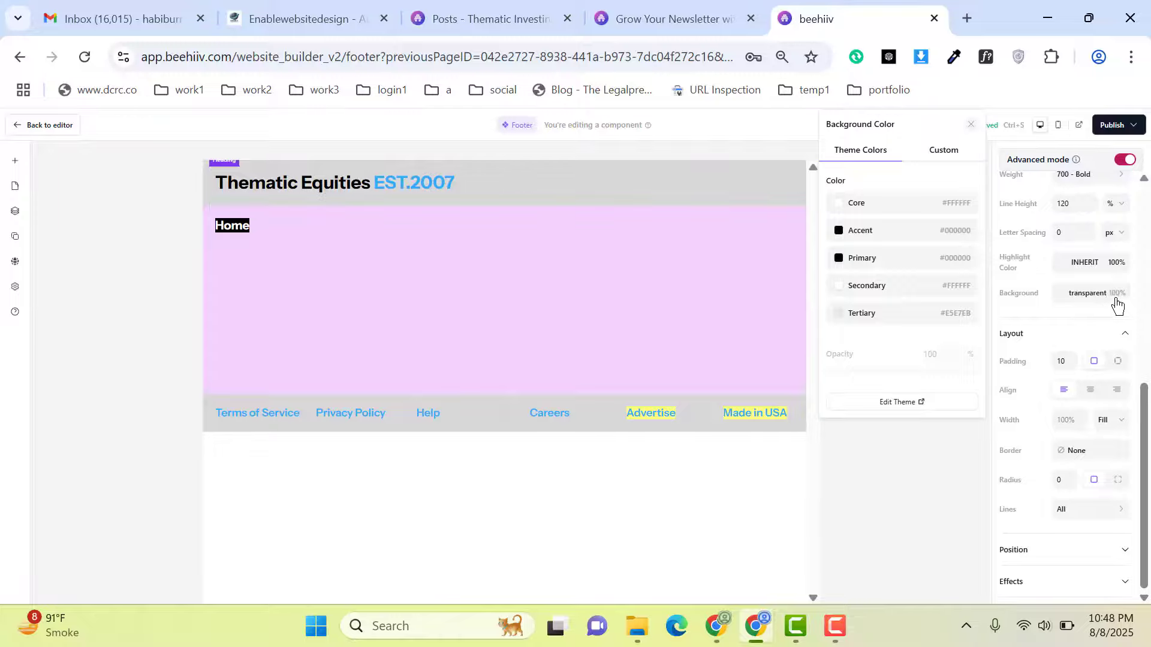
pyautogui.click(1115, 304)
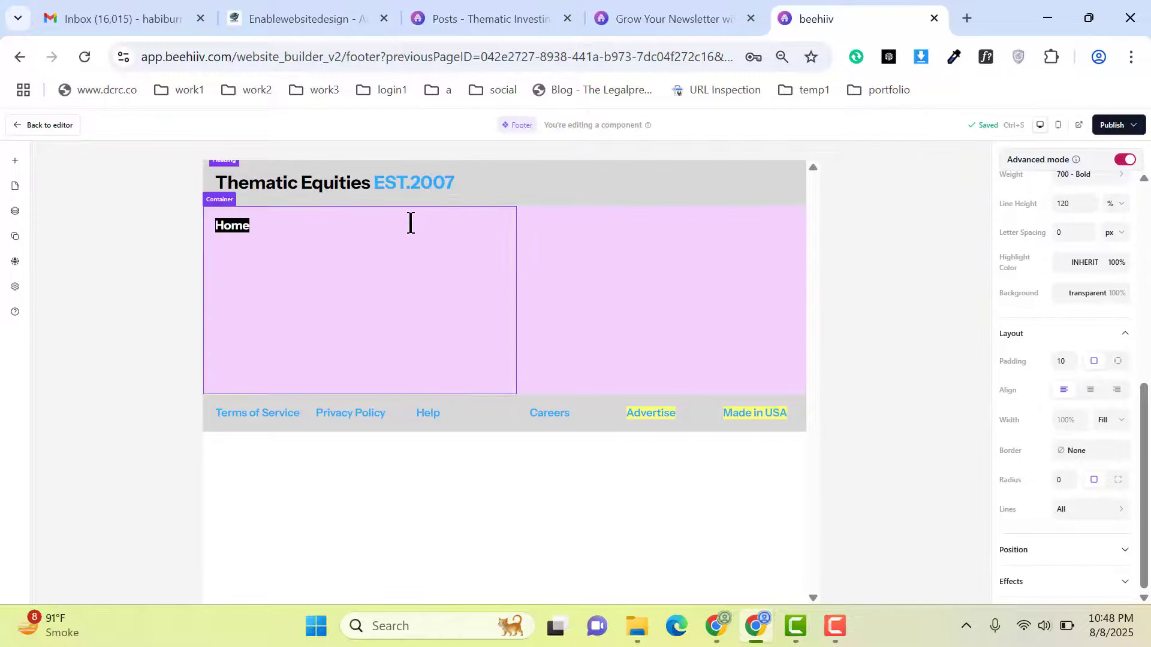
pyautogui.click(1081, 262)
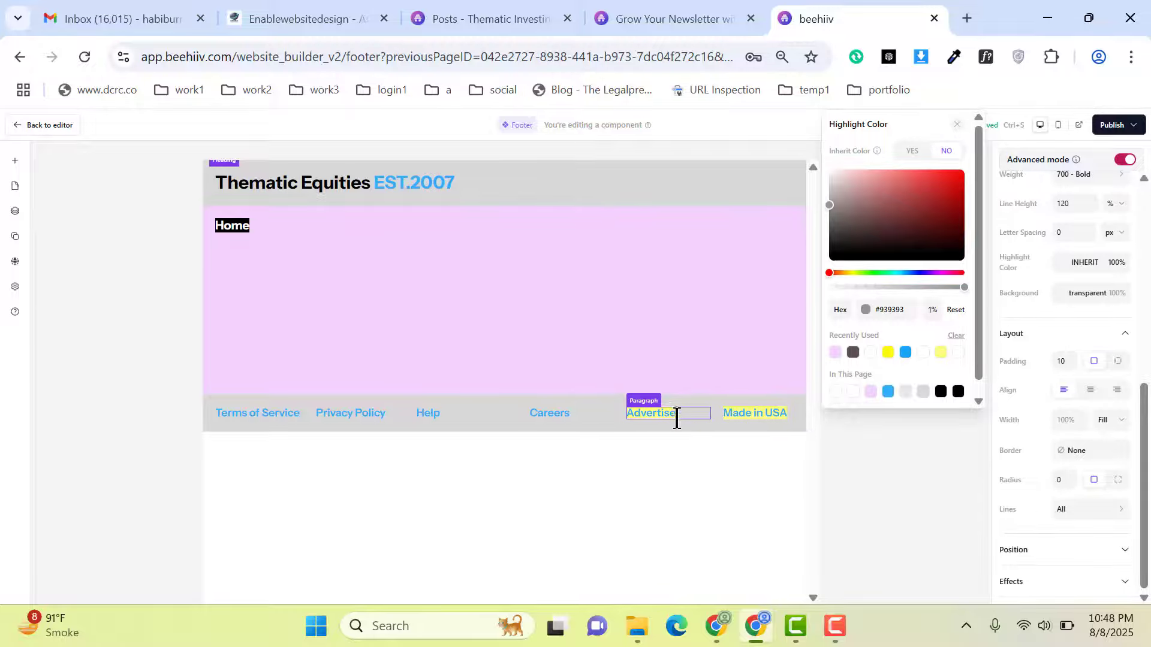
pyautogui.click(916, 451)
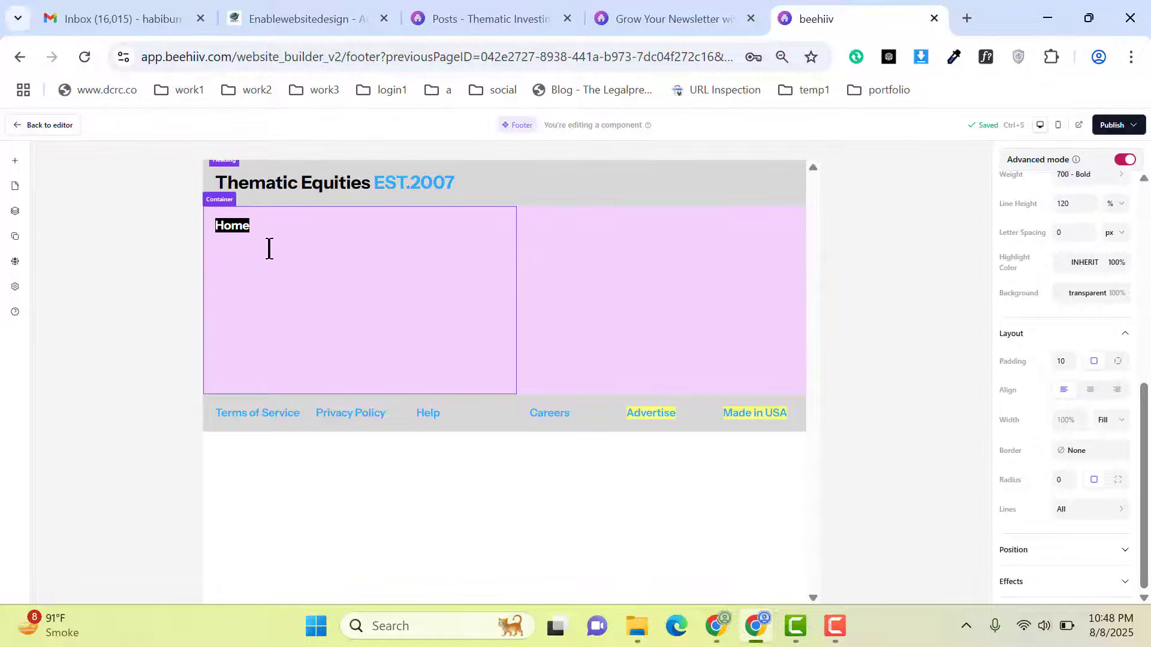
# Step: Select the footer's Home paragraph and review its link, text style, highlight and layout settings
pyautogui.click(246, 233)
pyautogui.press('Return')
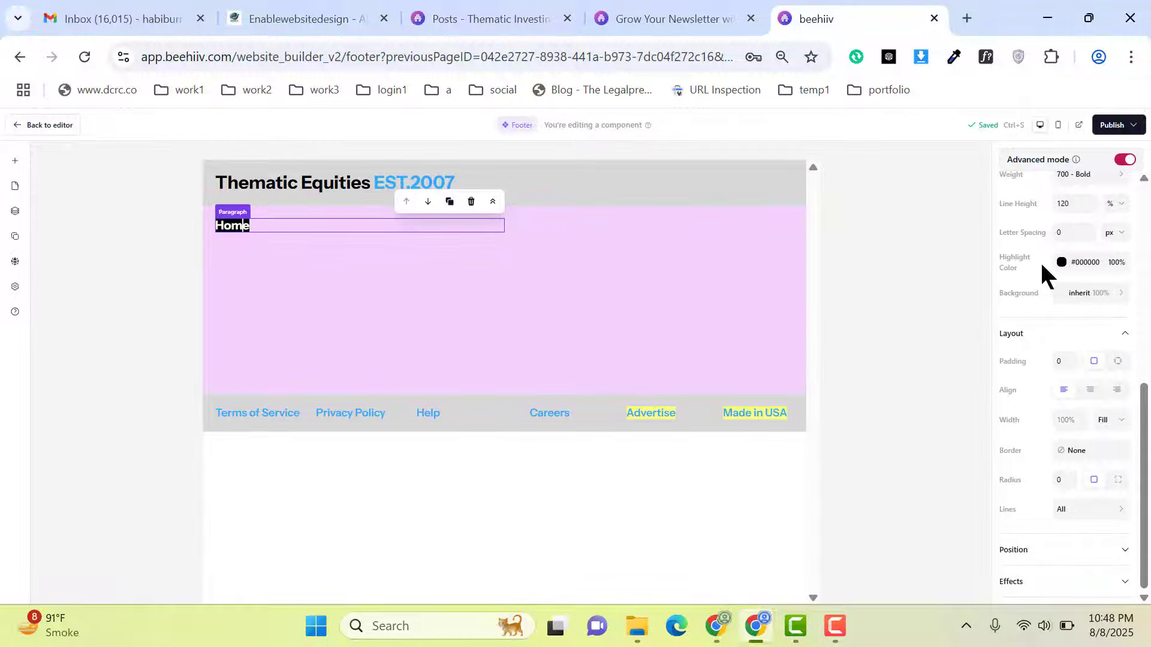
pyautogui.scroll(3, 1055, 272)
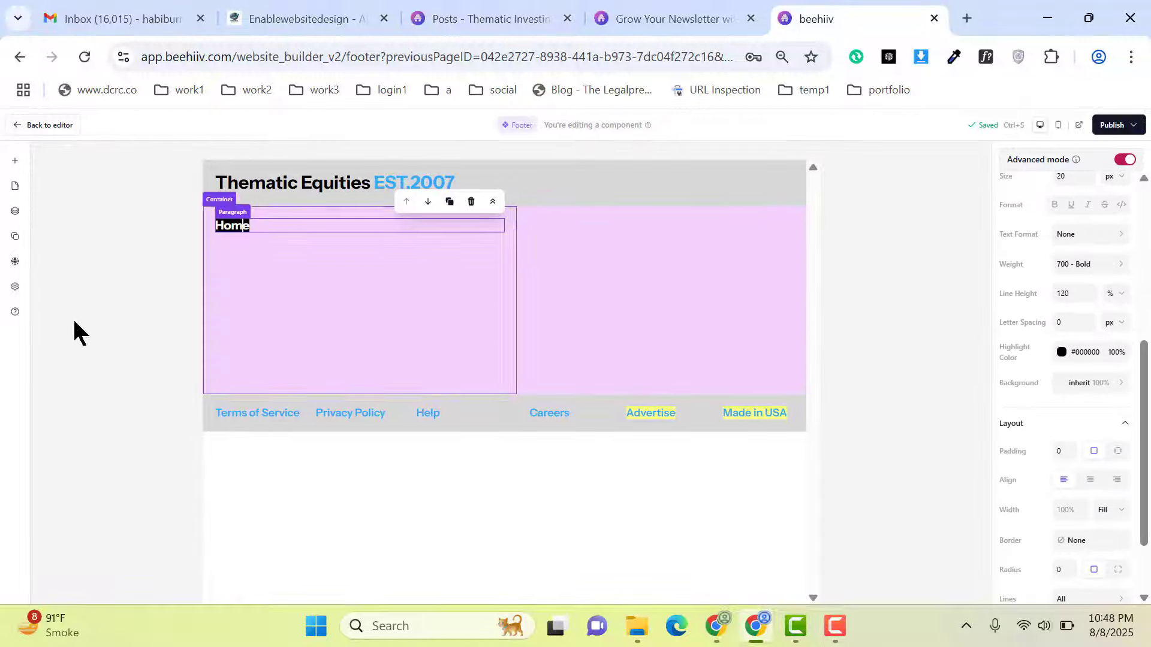
pyautogui.scroll(3, 1078, 382)
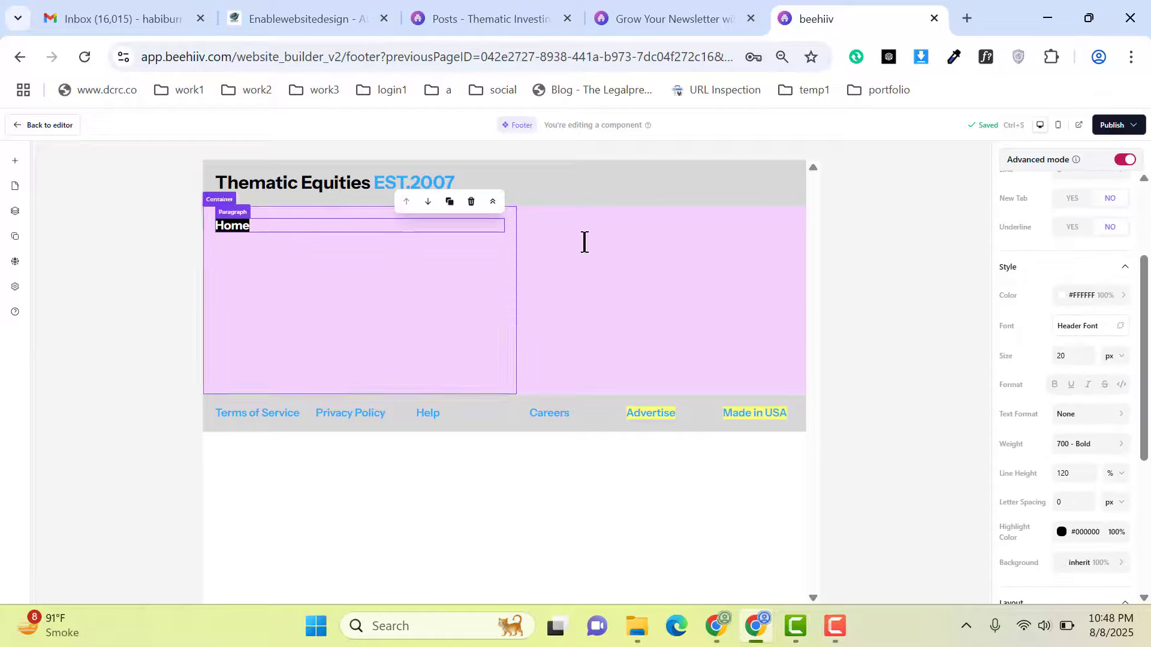
pyautogui.scroll(3, 1127, 311)
pyautogui.scroll(-6, 1079, 309)
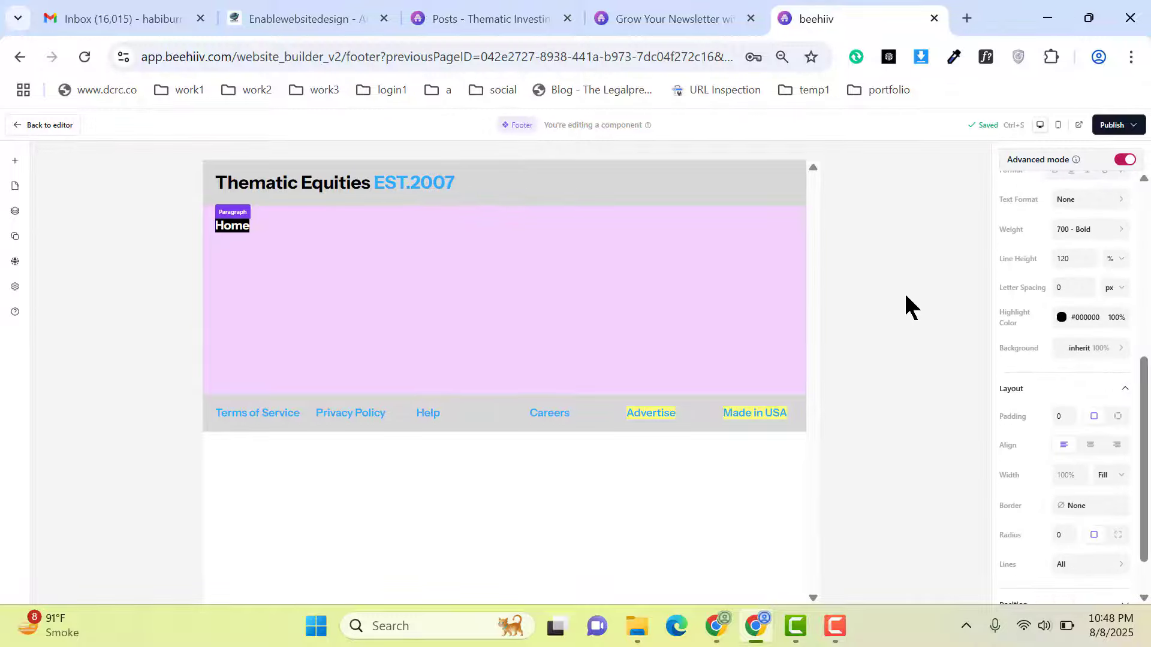
# Step: Select the footer container holding the Home paragraph, locate it in the layer structure and view its position options
pyautogui.click(275, 301)
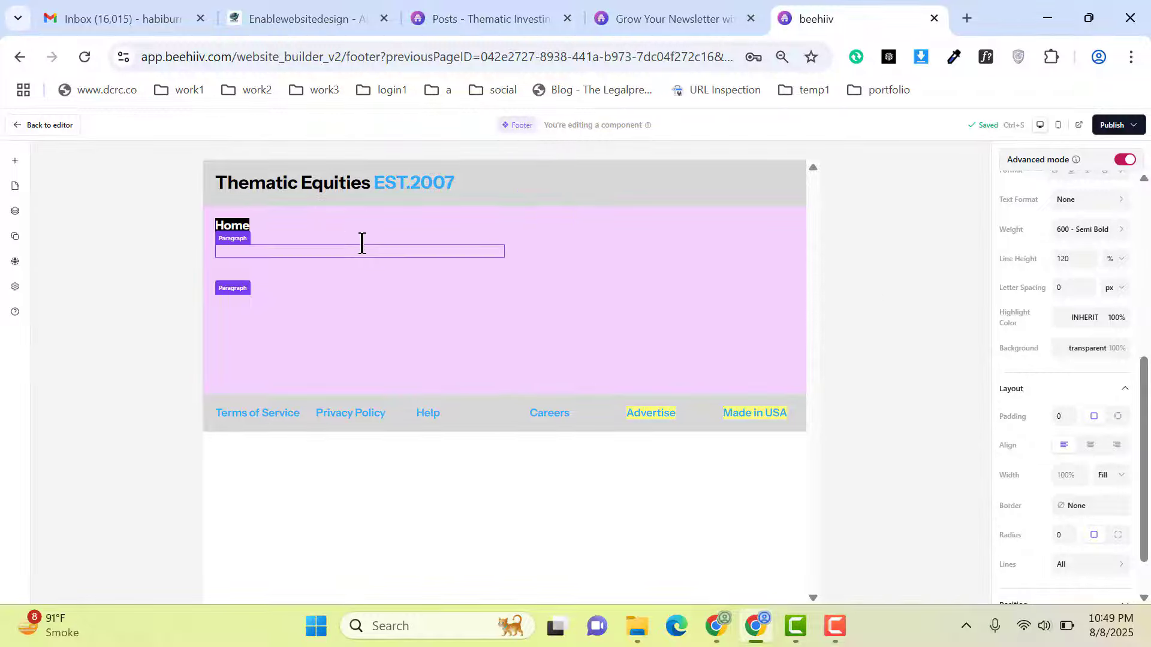
pyautogui.click(262, 211)
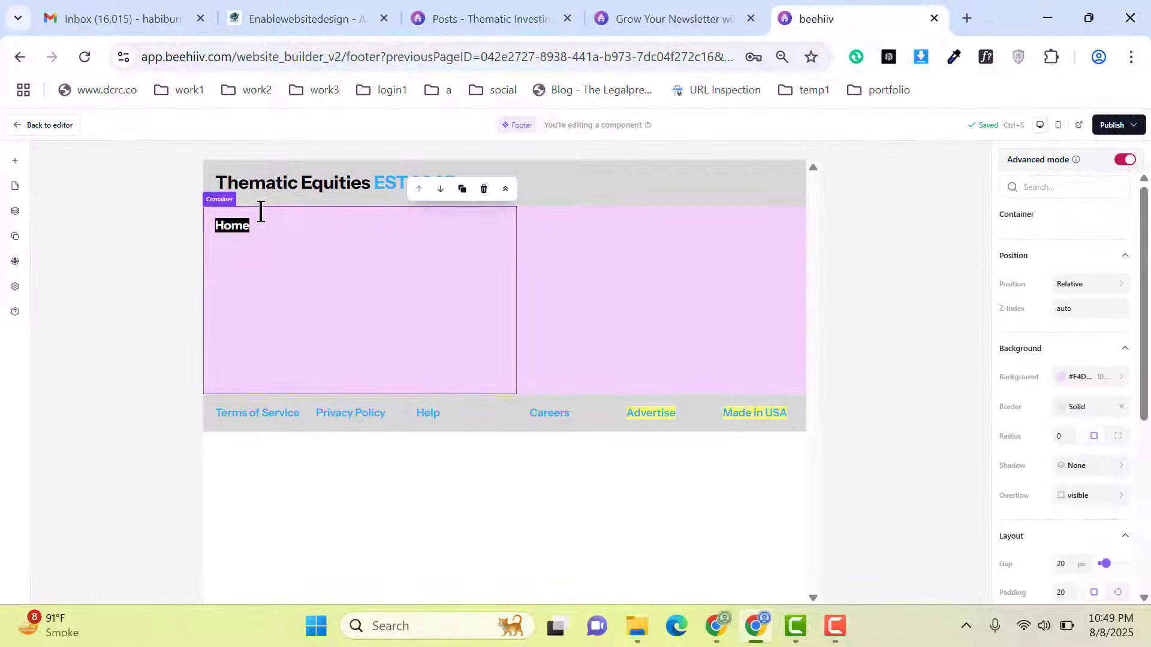
pyautogui.click(12, 212)
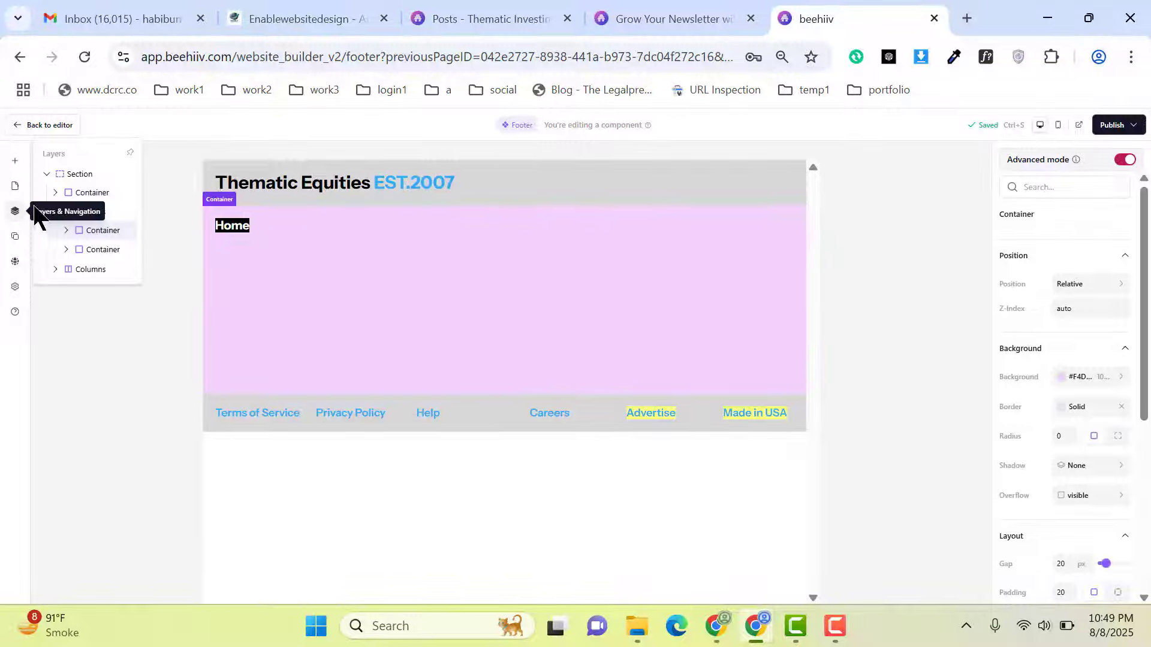
pyautogui.click(77, 234)
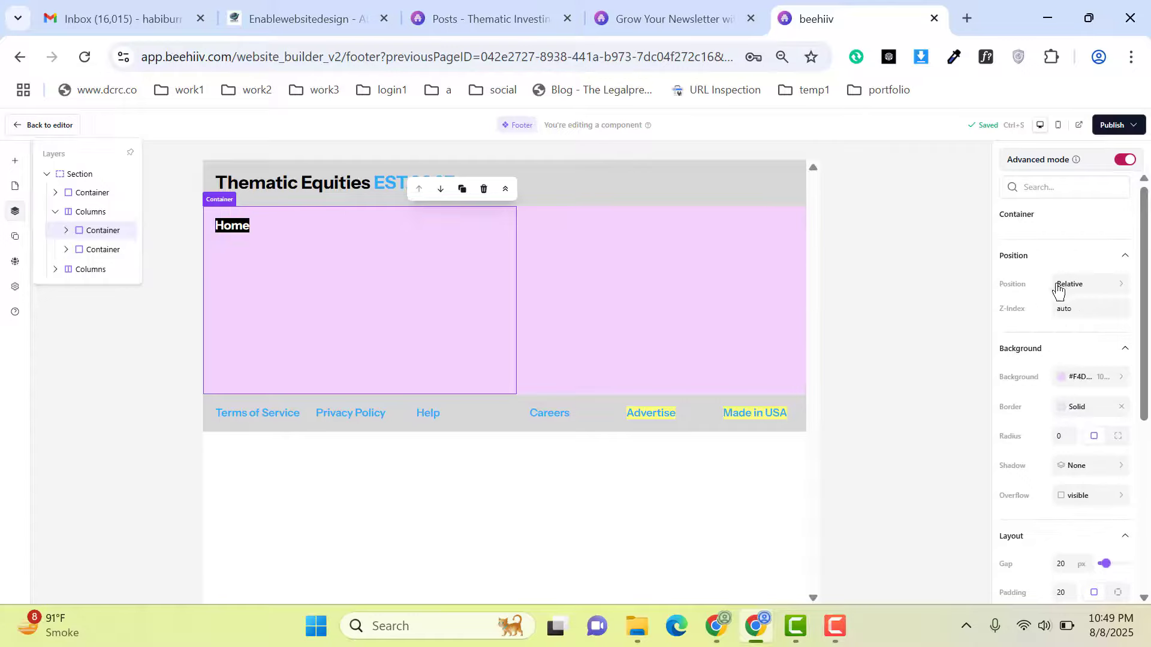
pyautogui.click(1087, 294)
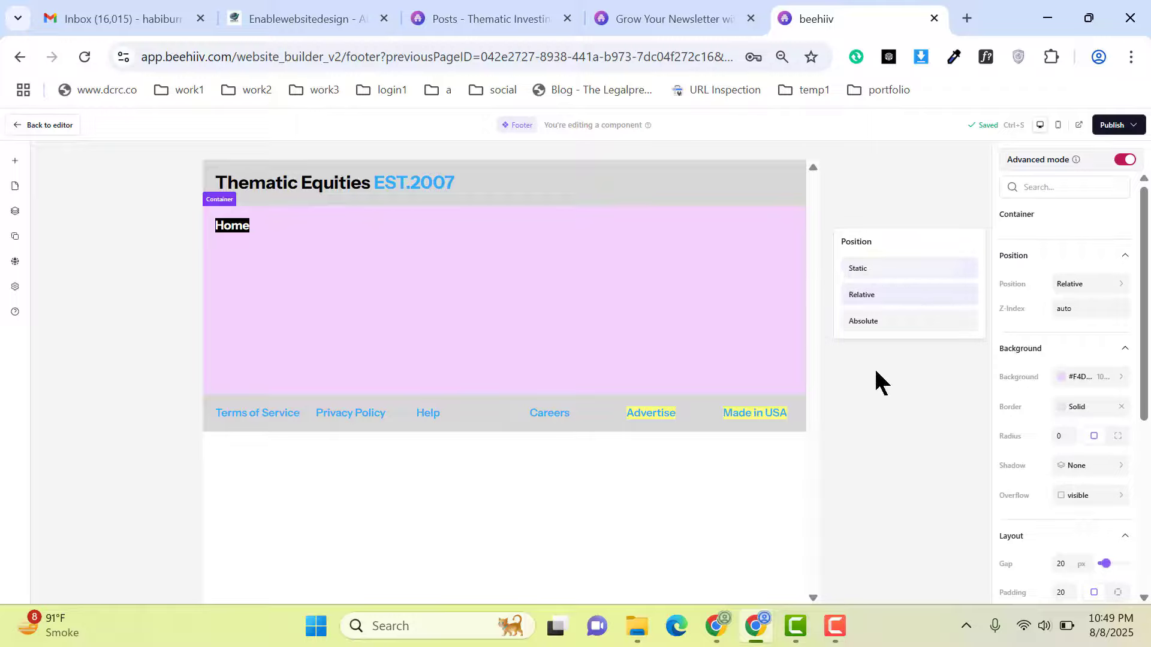
pyautogui.click(899, 387)
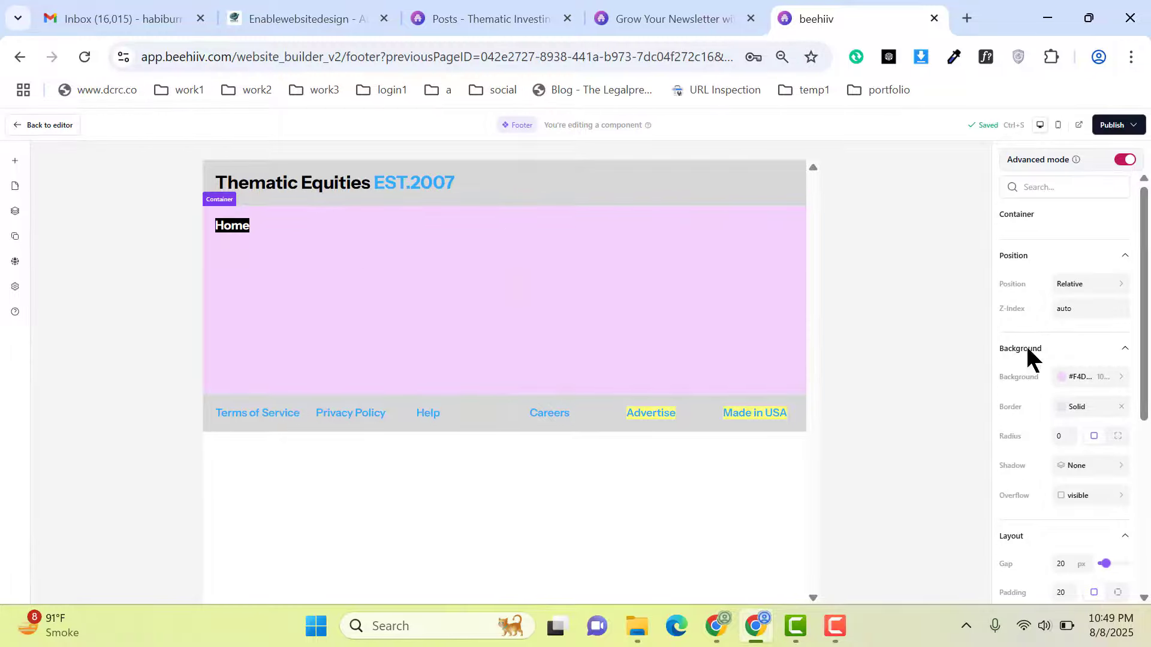
# Step: Review the Home container's background and layout settings, including the available height modes
pyautogui.scroll(-3, 1087, 369)
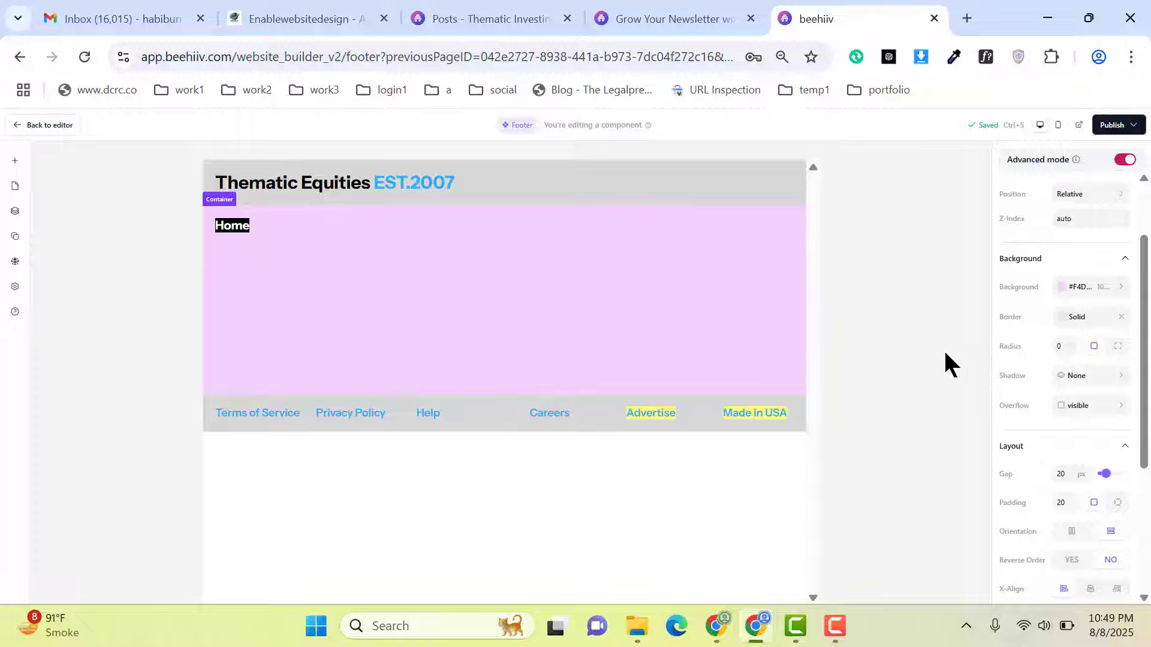
pyautogui.scroll(-3, 1106, 410)
pyautogui.scroll(-4, 1092, 410)
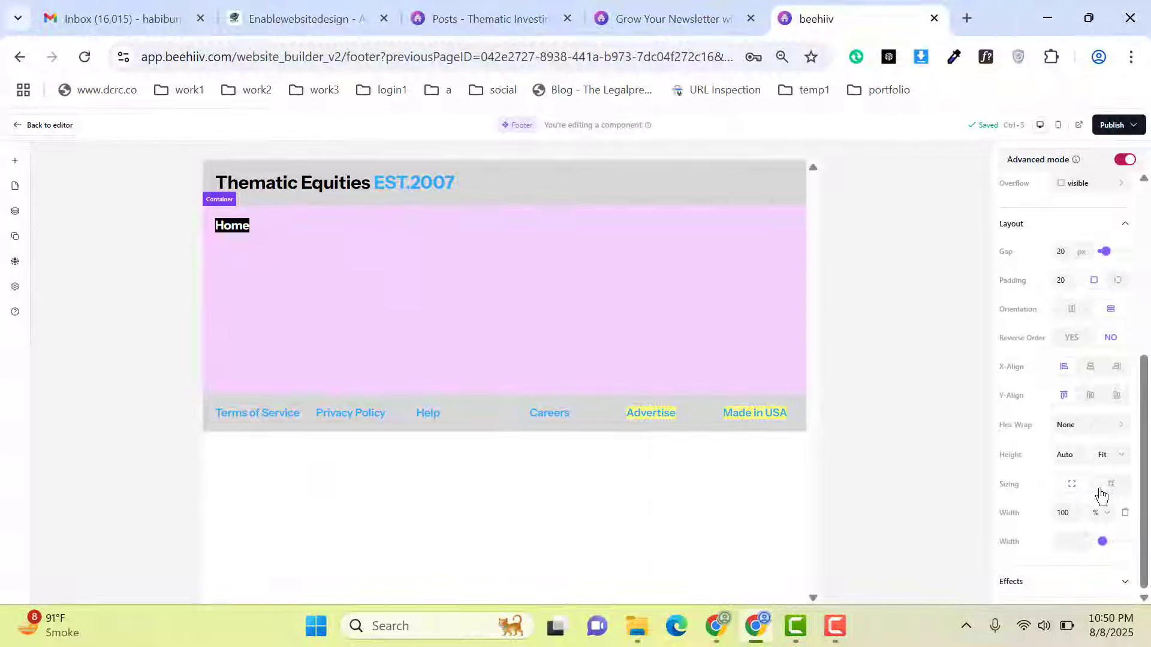
pyautogui.click(1106, 459)
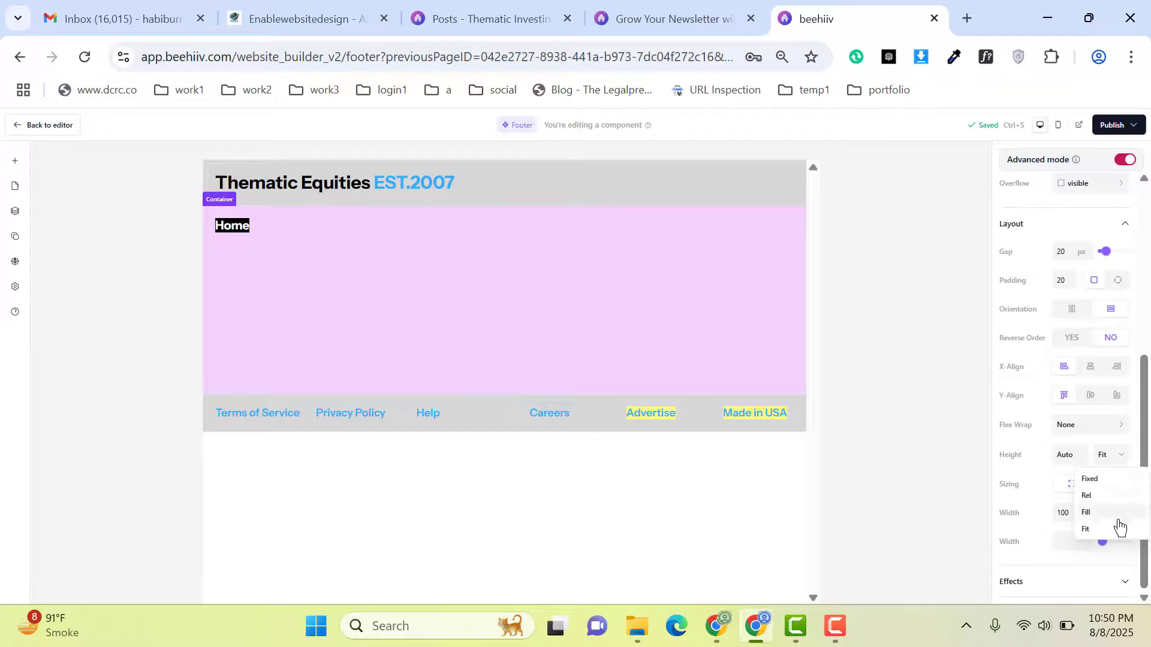
pyautogui.click(922, 501)
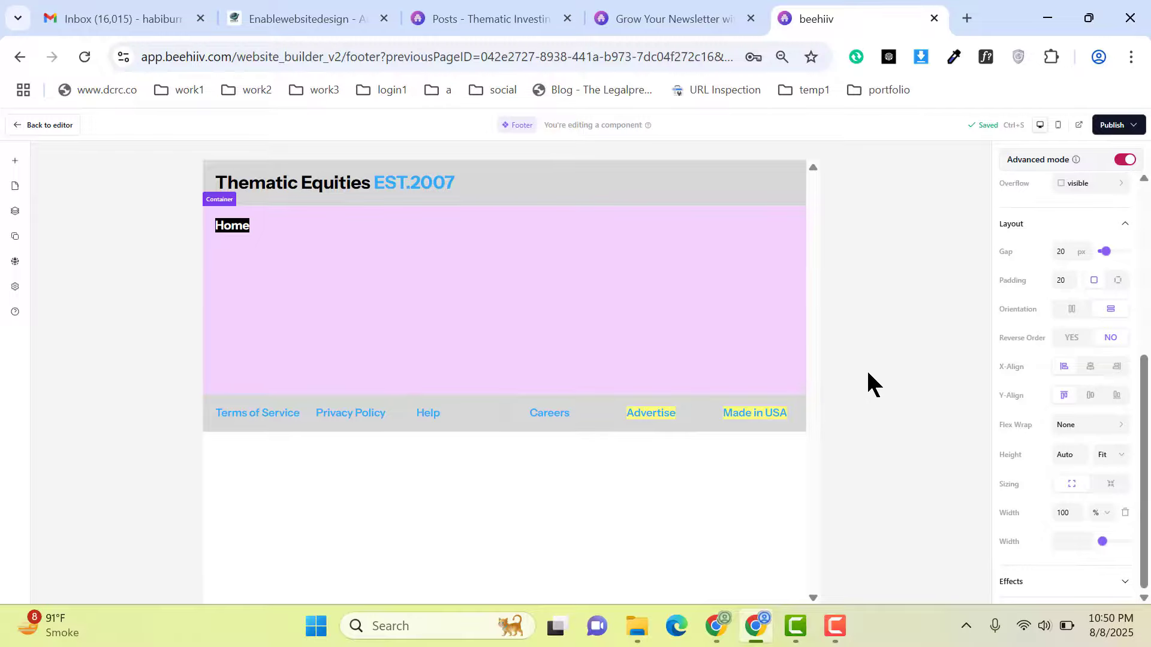
# Step: Expand the footer's Home container in the layer structure and select its first four paragraphs one after another
pyautogui.moveTo(742, 319); pyautogui.dragTo(154, 250)
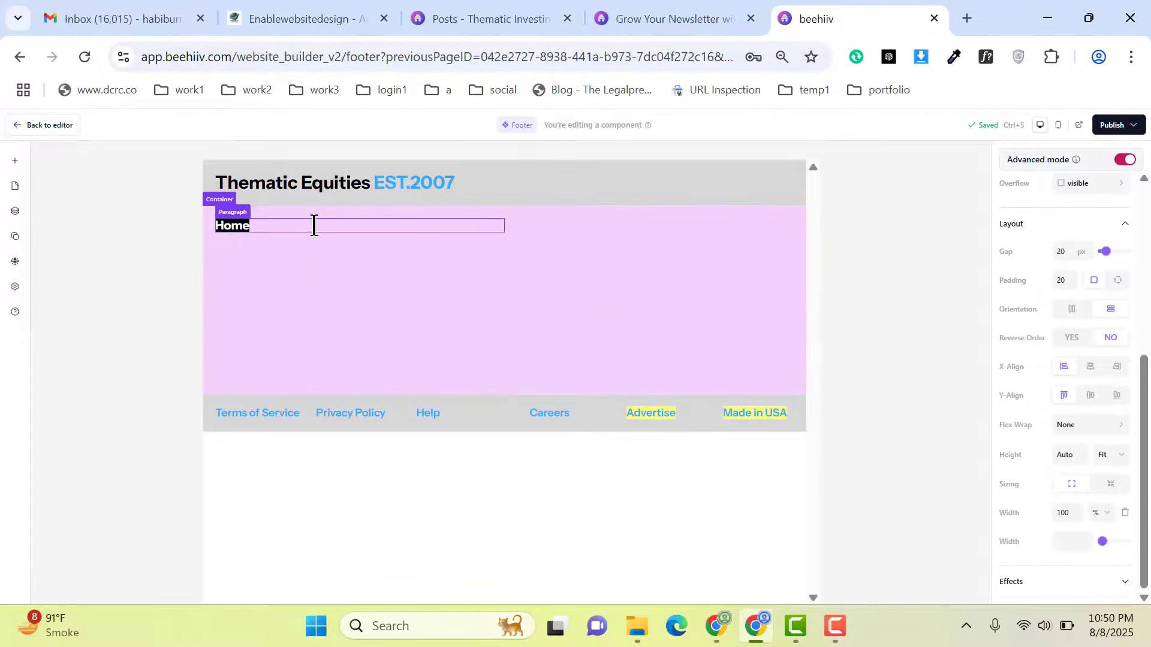
pyautogui.click(18, 219)
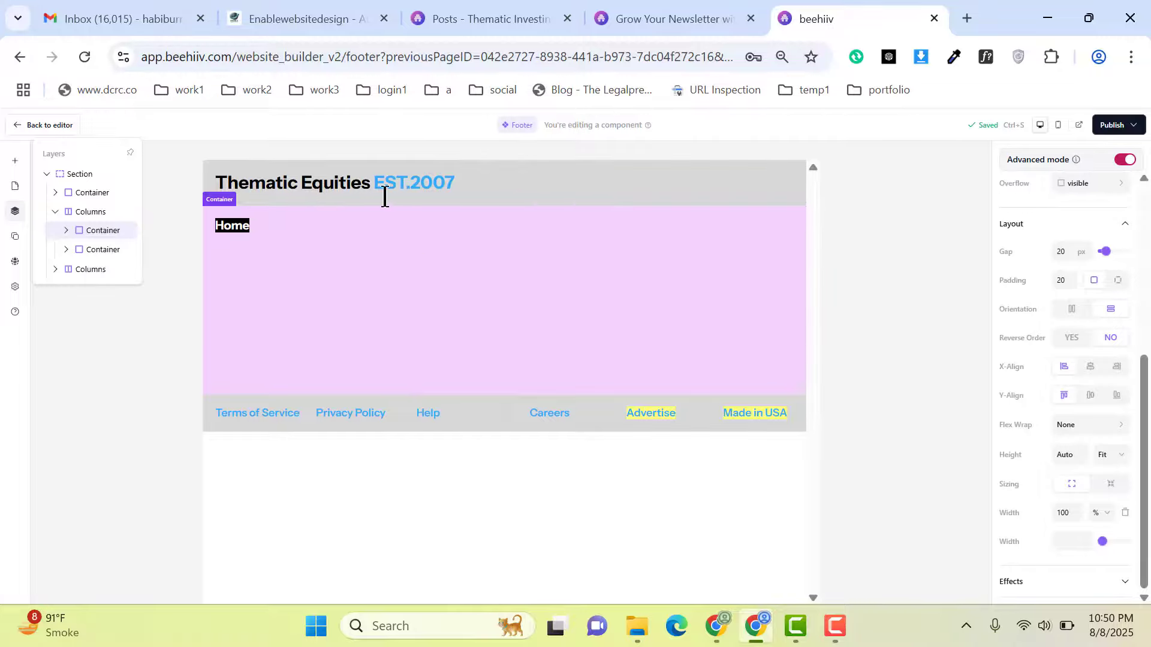
pyautogui.click(66, 233)
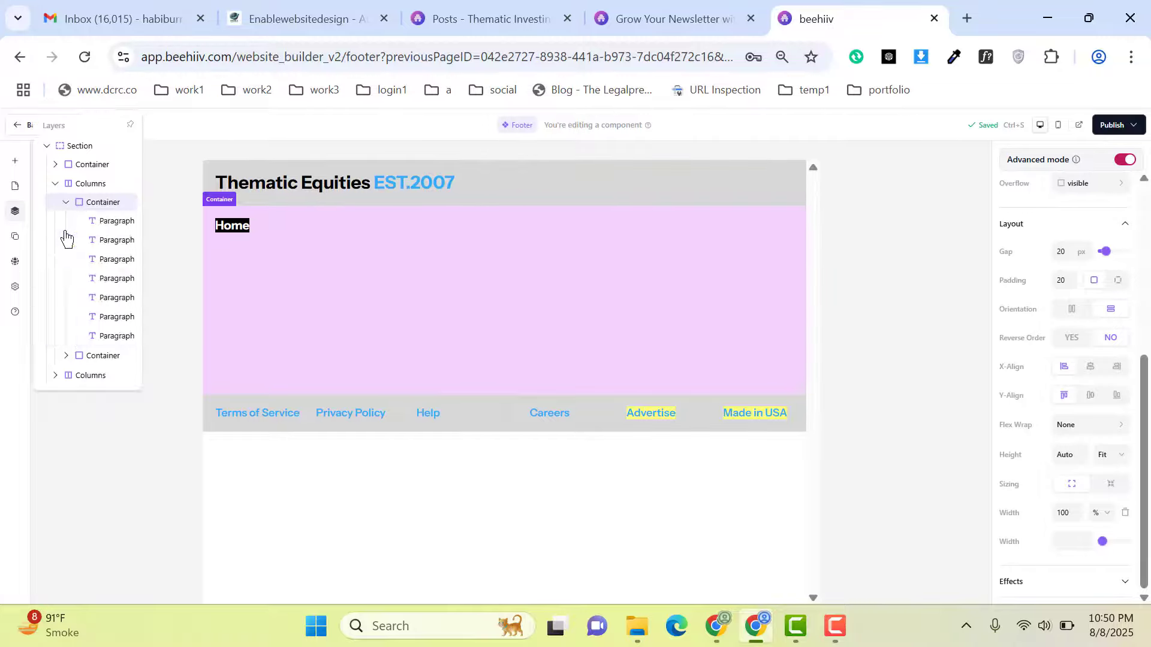
pyautogui.click(111, 226)
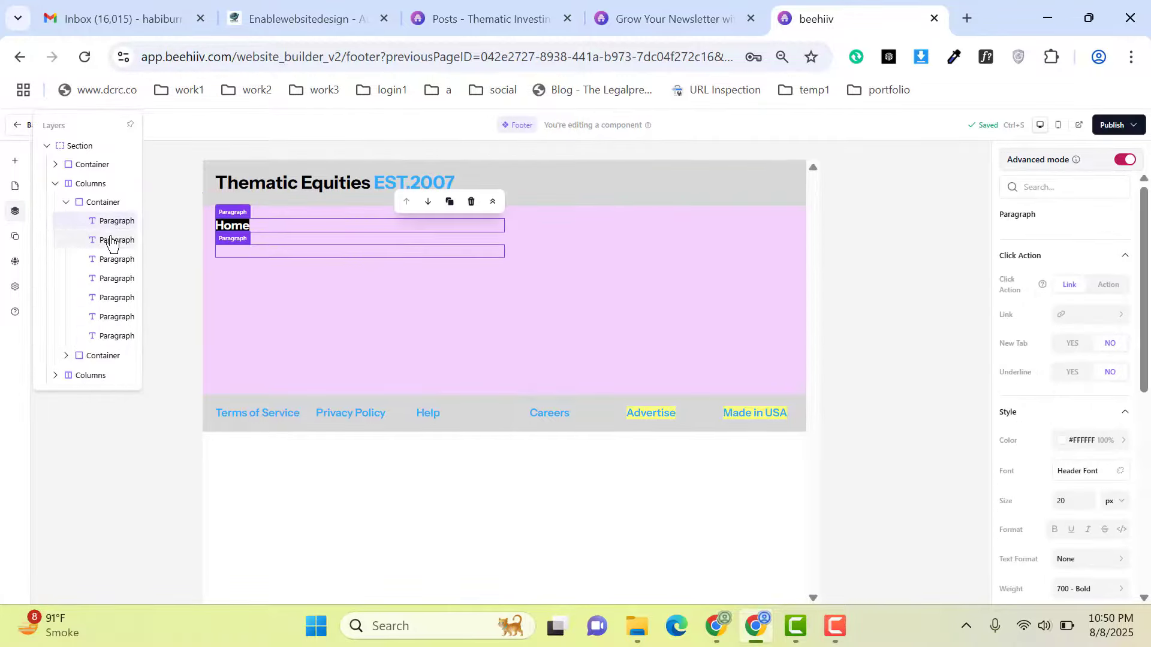
pyautogui.click(111, 240)
pyautogui.click(110, 261)
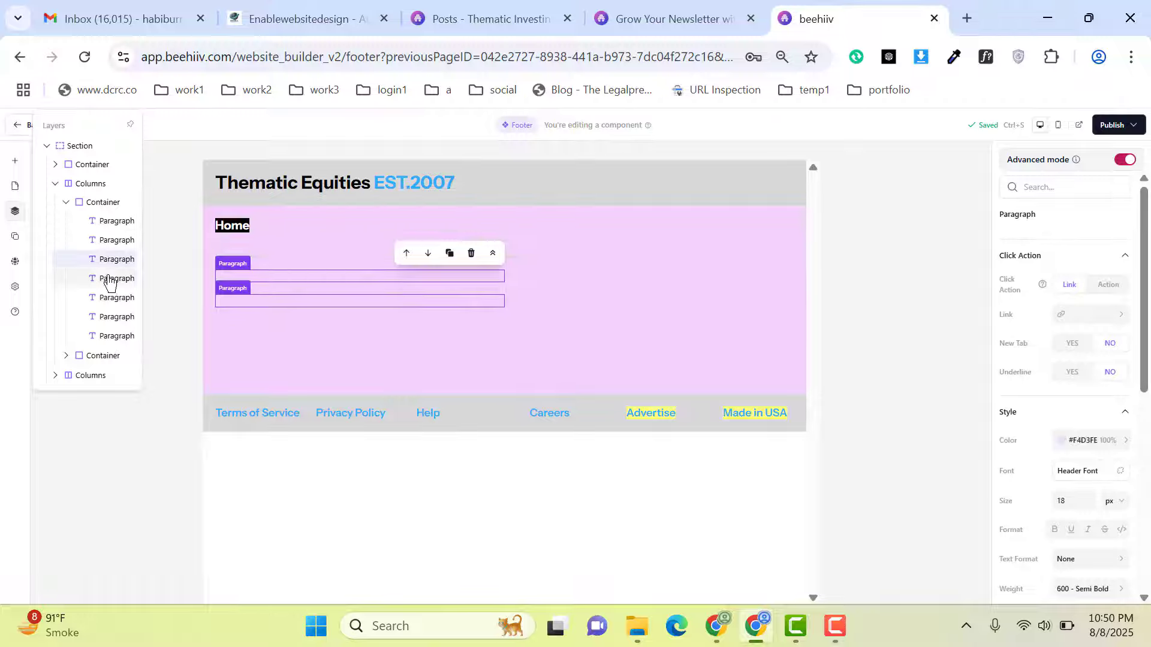
pyautogui.click(109, 279)
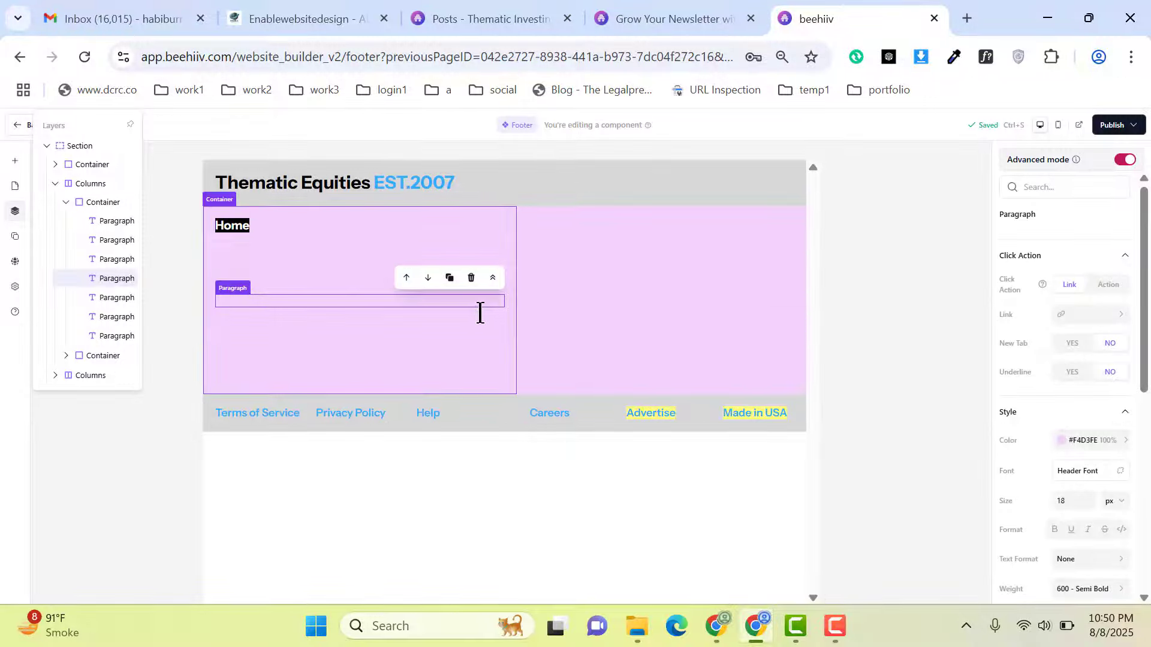
pyautogui.click(406, 278)
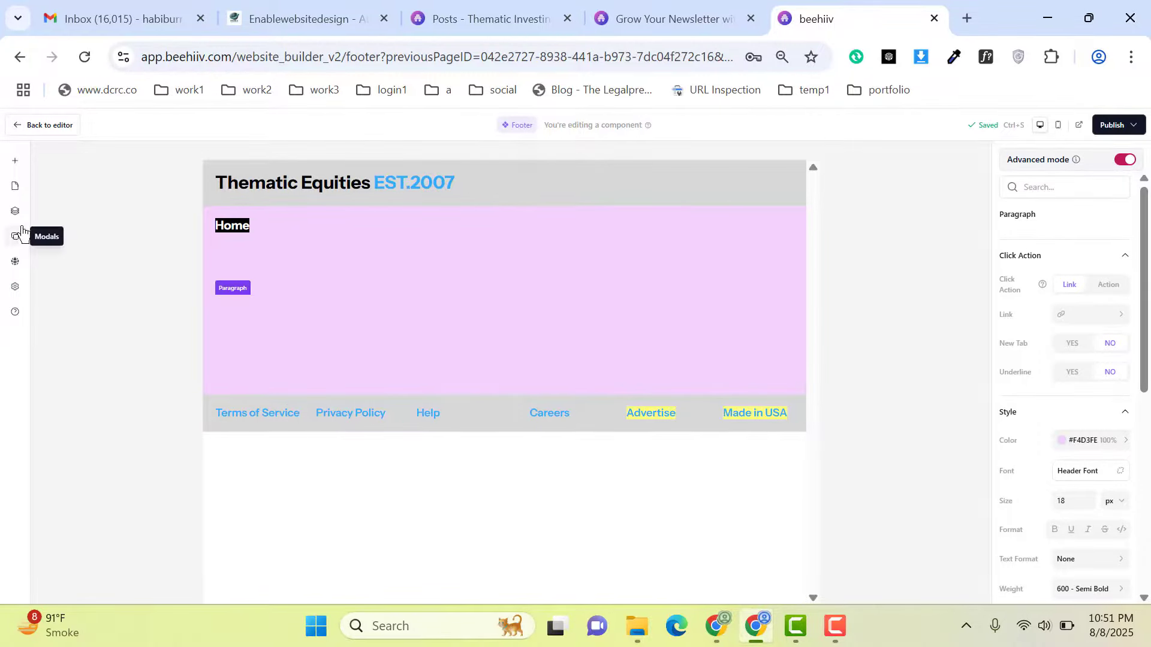
# Step: Return to the Home page editor, show its navigation and layer structure, and look over the page content
pyautogui.click(43, 126)
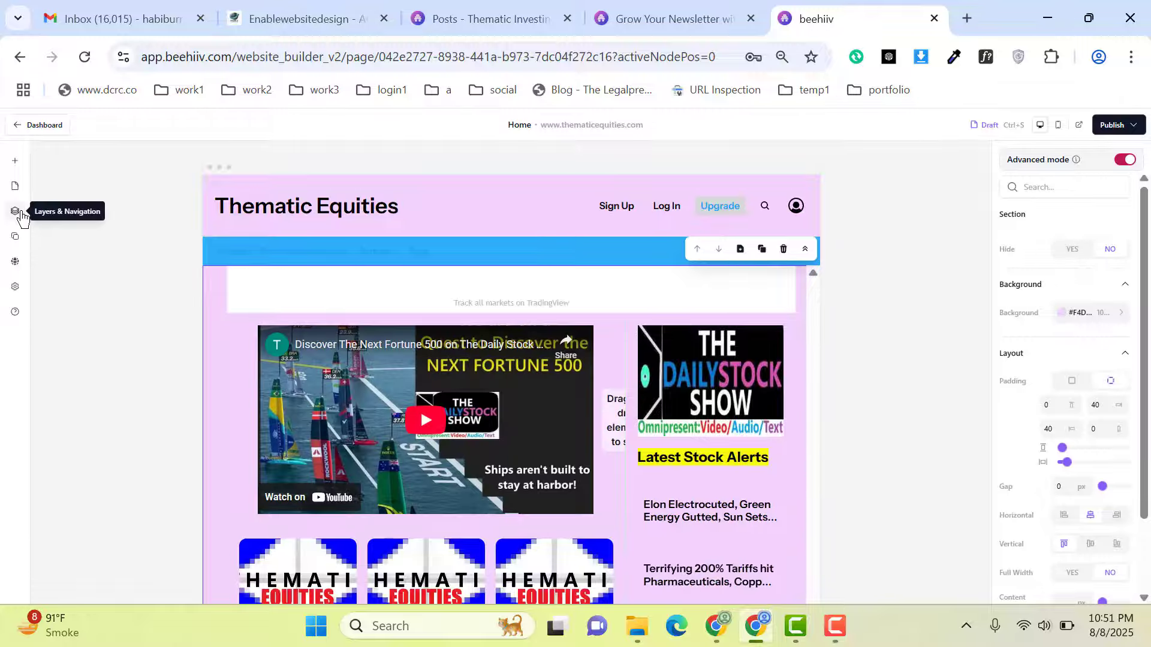
pyautogui.click(16, 211)
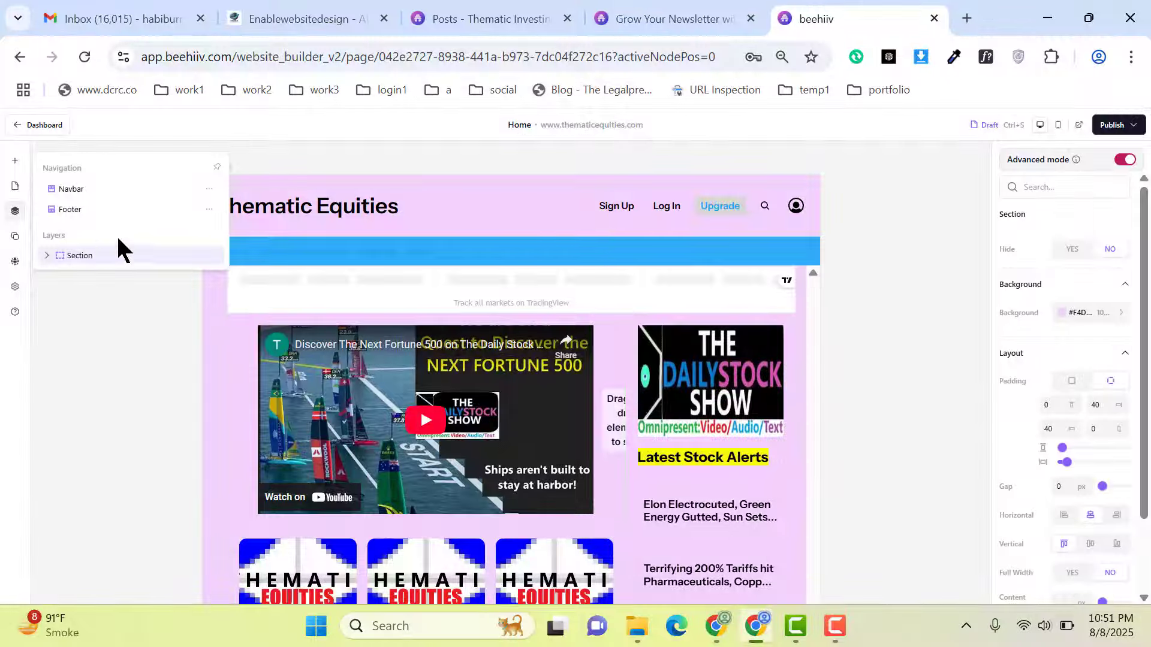
pyautogui.scroll(-3, 612, 411)
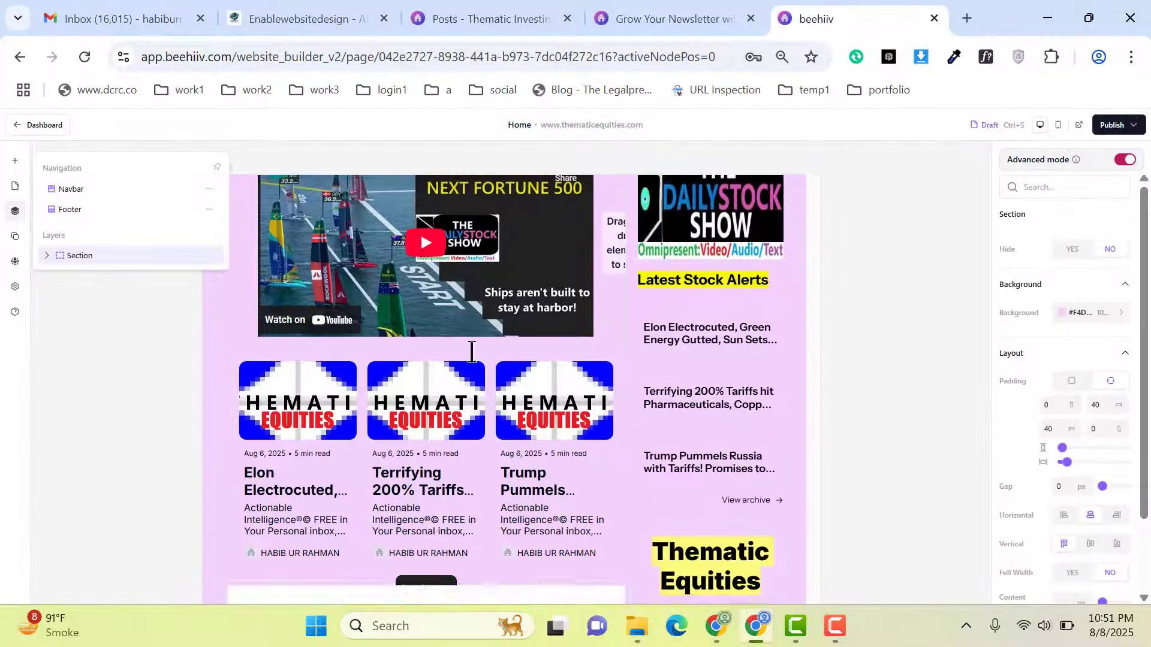
pyautogui.scroll(3, 540, 372)
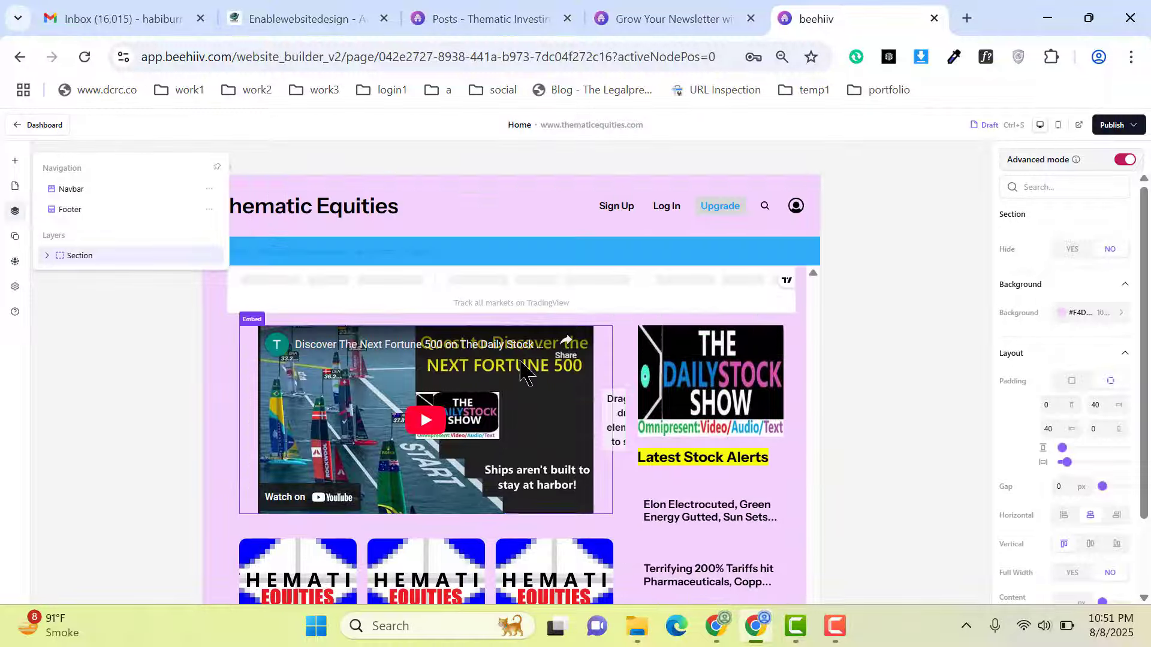
# Step: Locate the YouTube video embed inside its container in the layer structure and view its custom HTML code
pyautogui.click(237, 328)
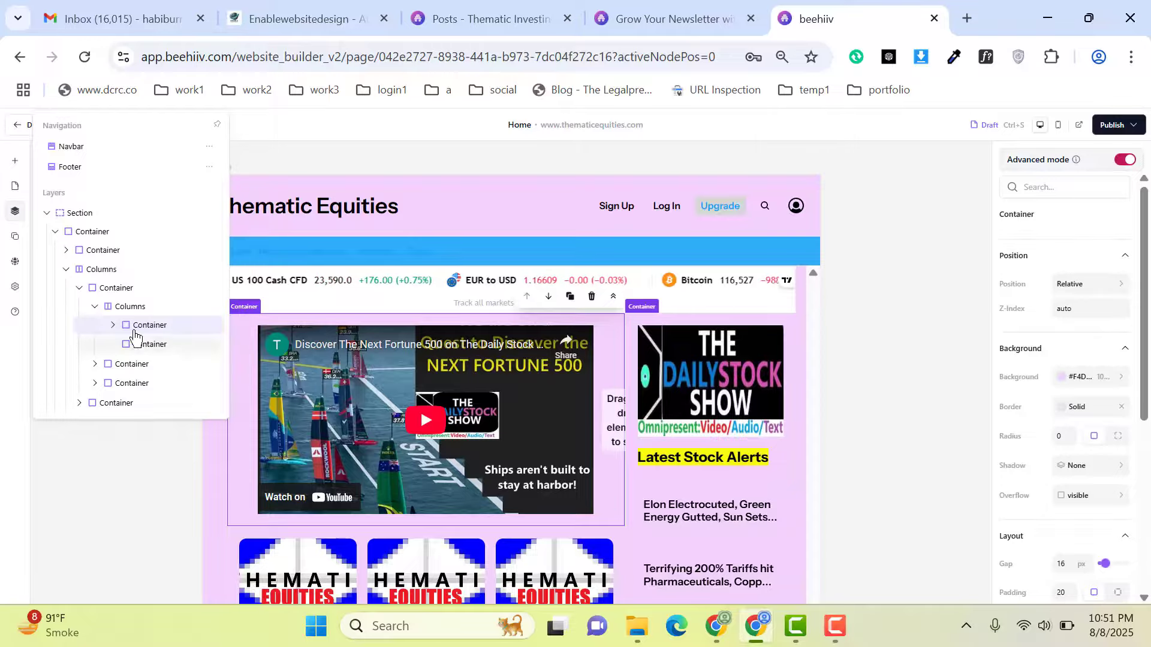
pyautogui.click(112, 326)
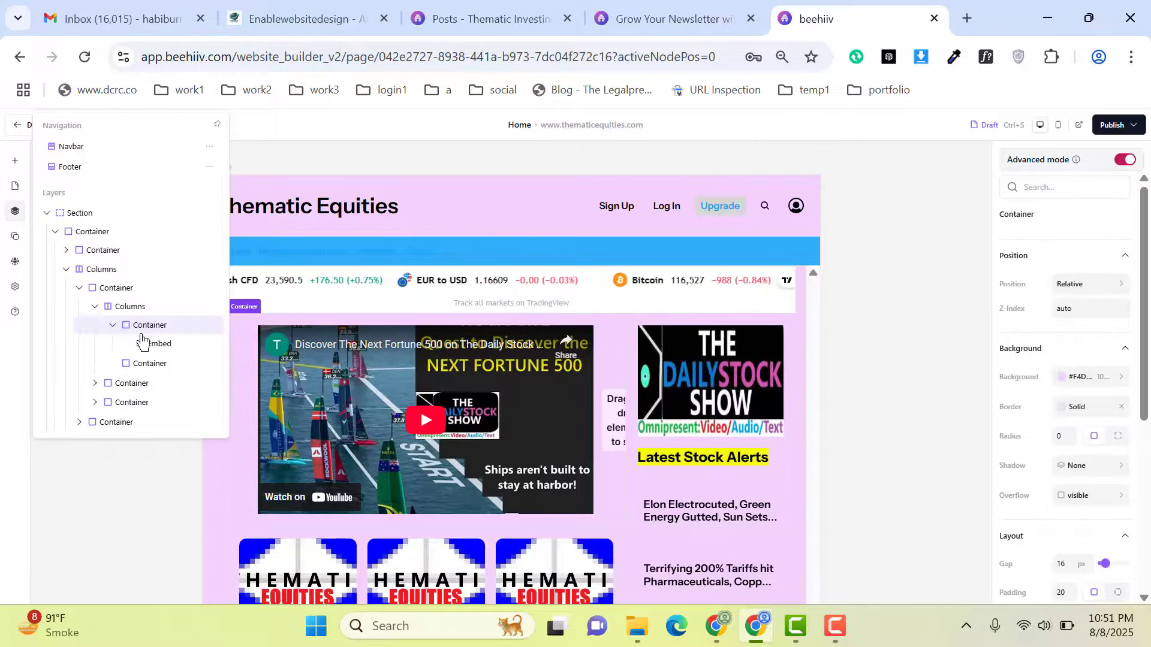
pyautogui.click(160, 346)
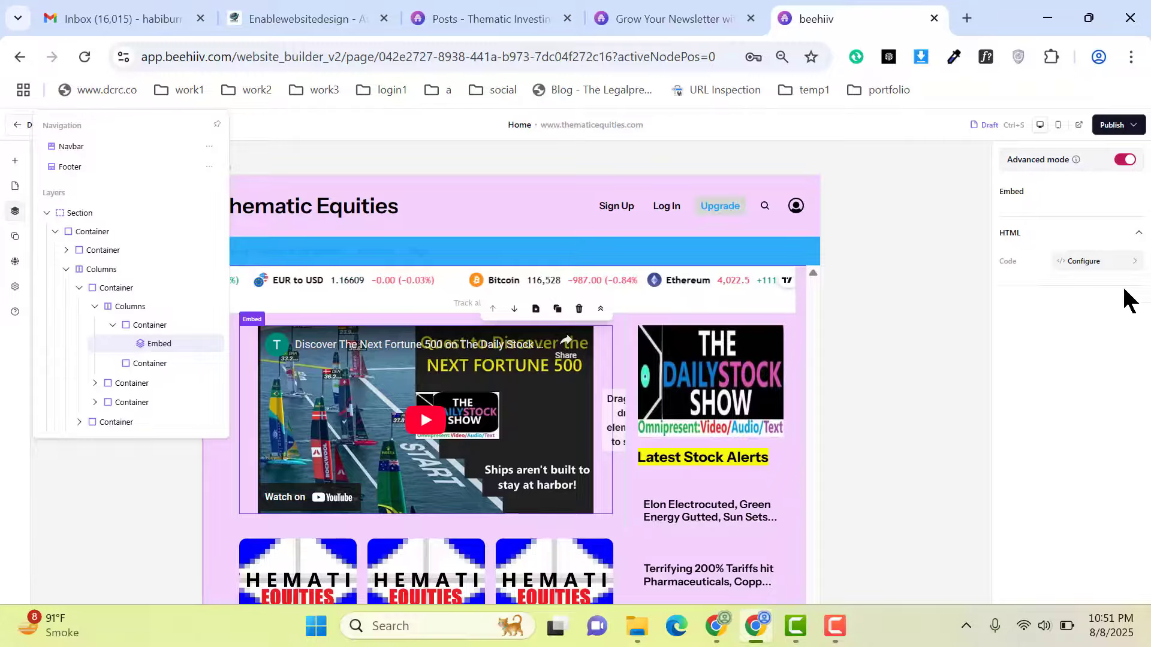
pyautogui.click(1098, 262)
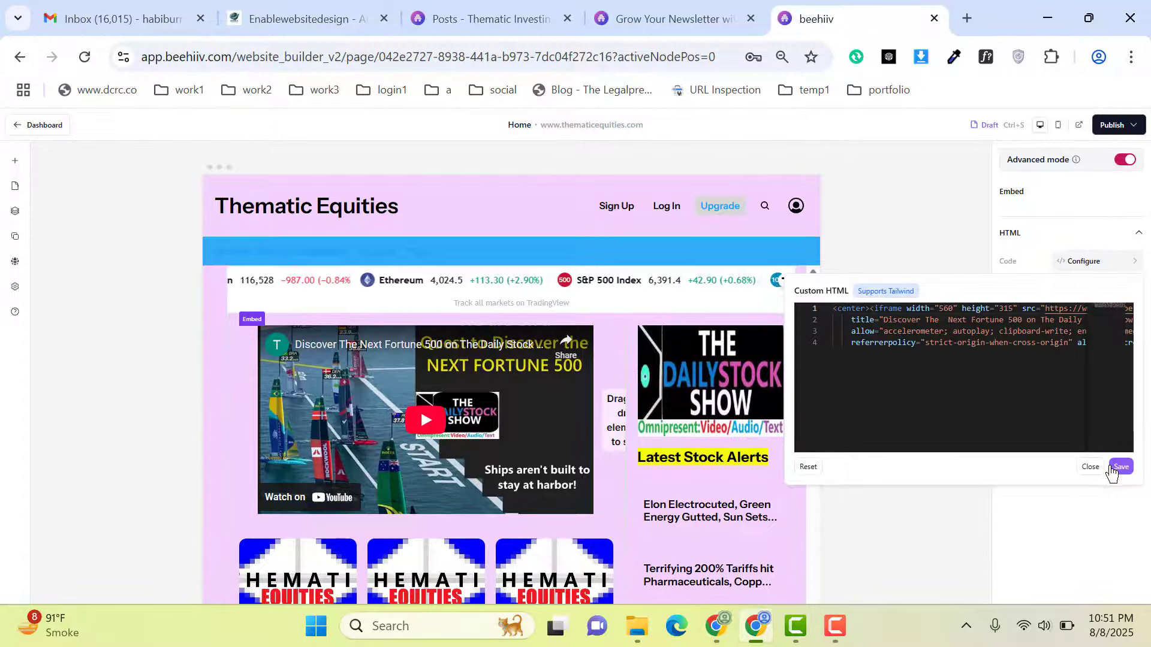
pyautogui.click(921, 524)
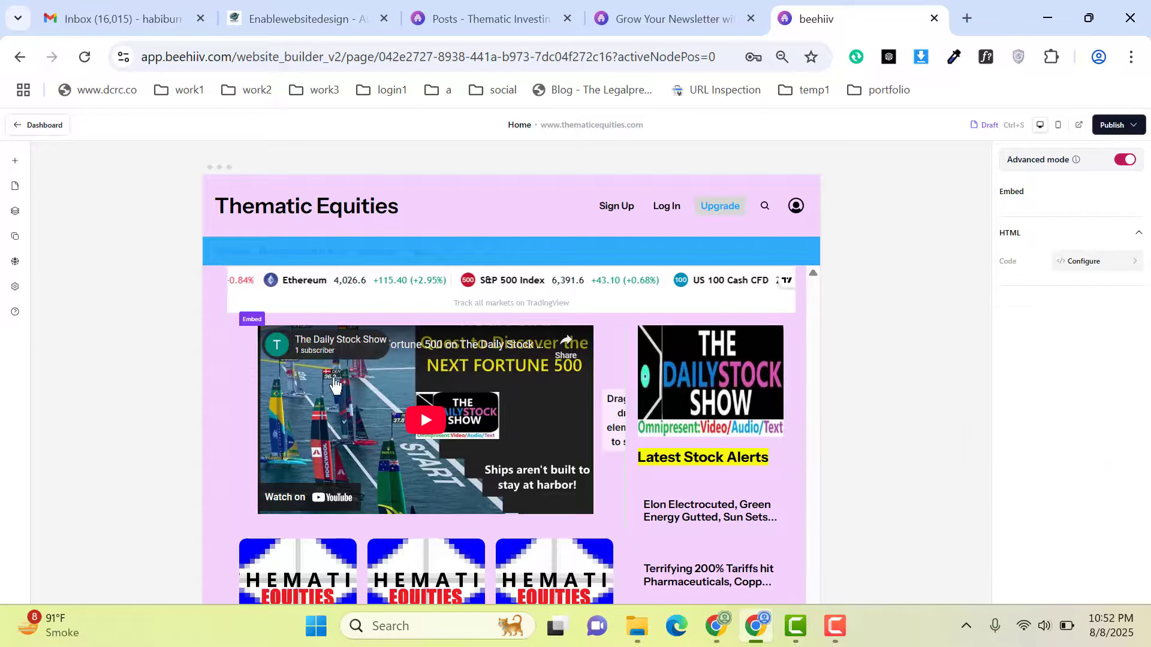
# Step: Select the three-column post block, review its layout settings, and inspect the image in its card style editor before returning to the page
pyautogui.scroll(-3, 479, 377)
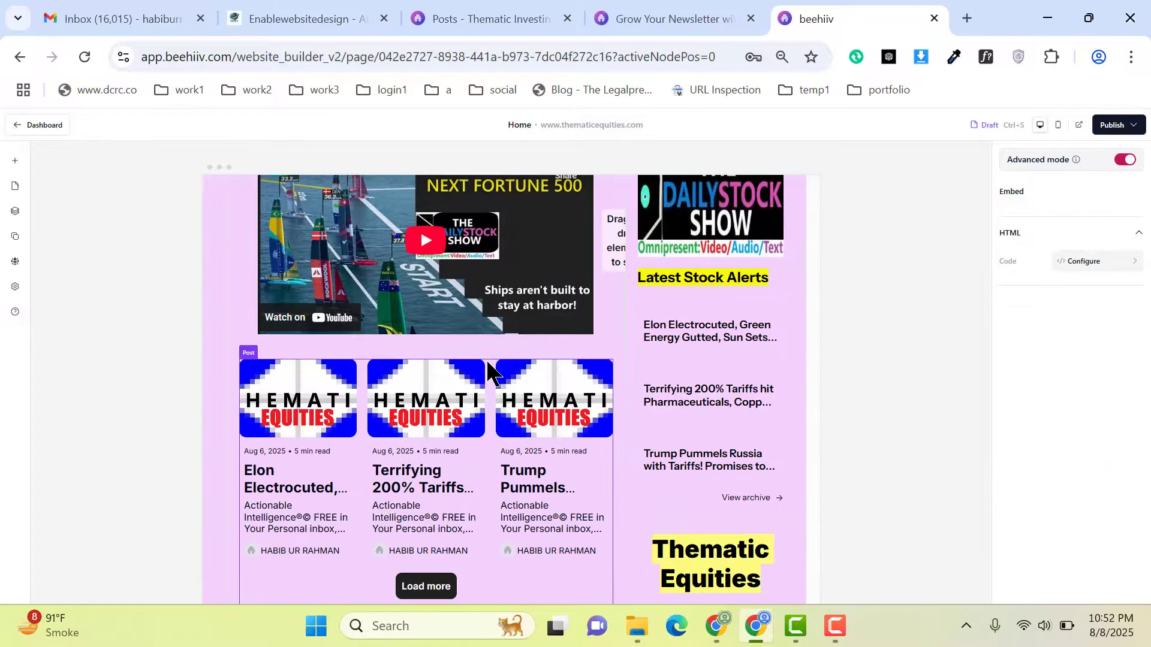
pyautogui.click(290, 377)
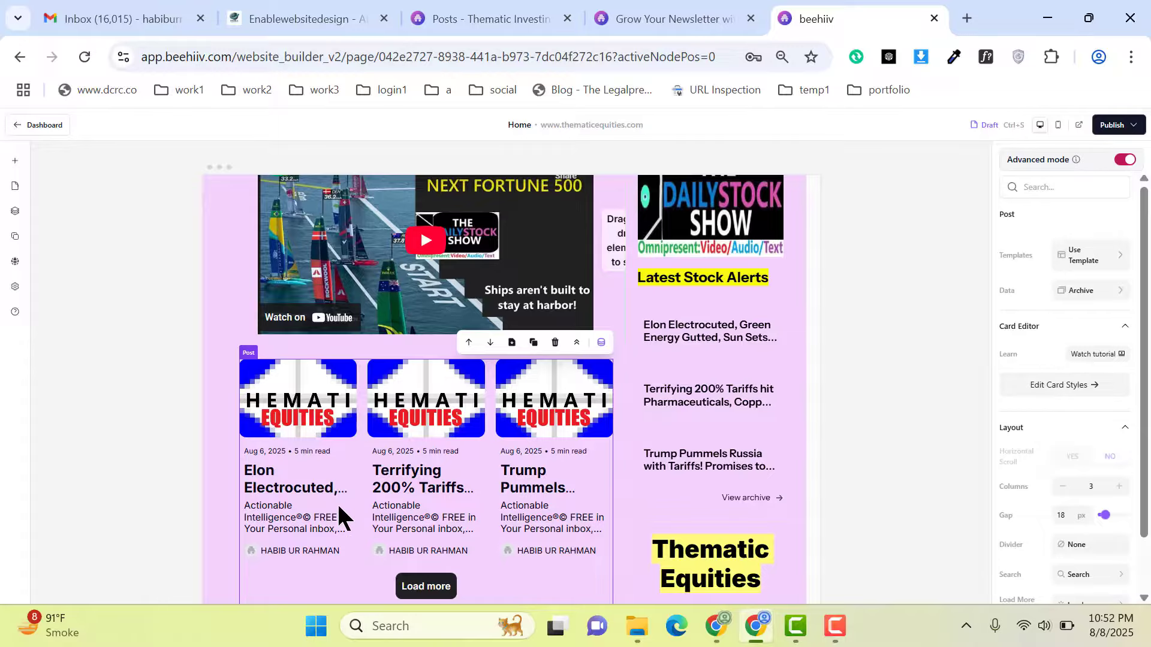
pyautogui.scroll(-2, 1088, 435)
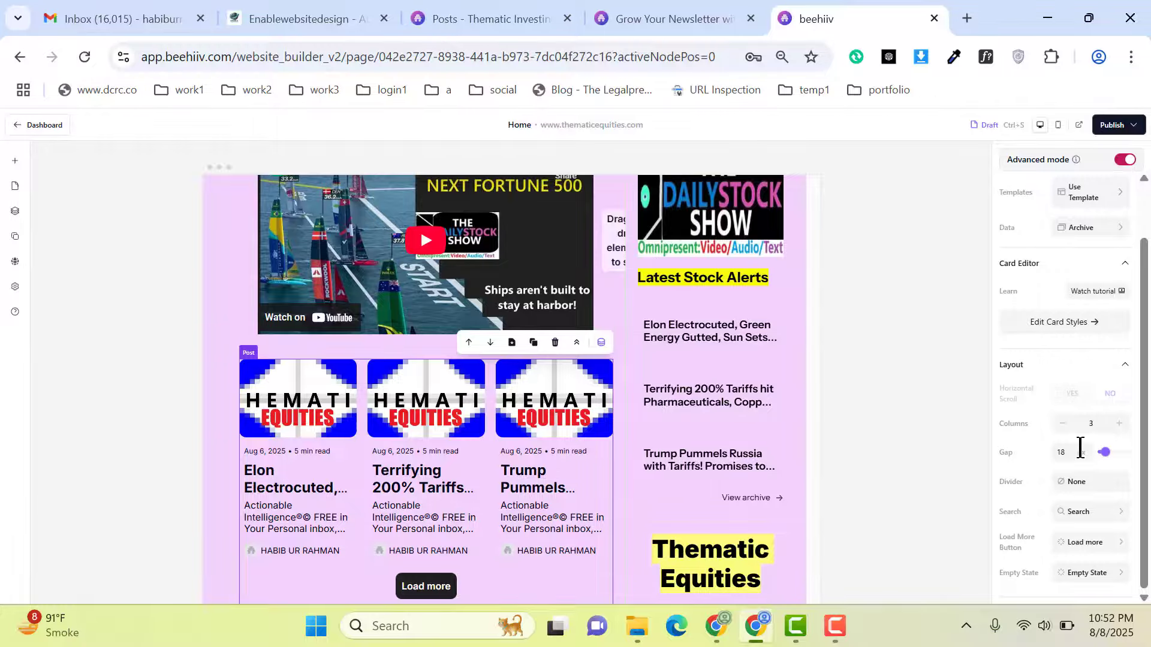
pyautogui.click(1067, 325)
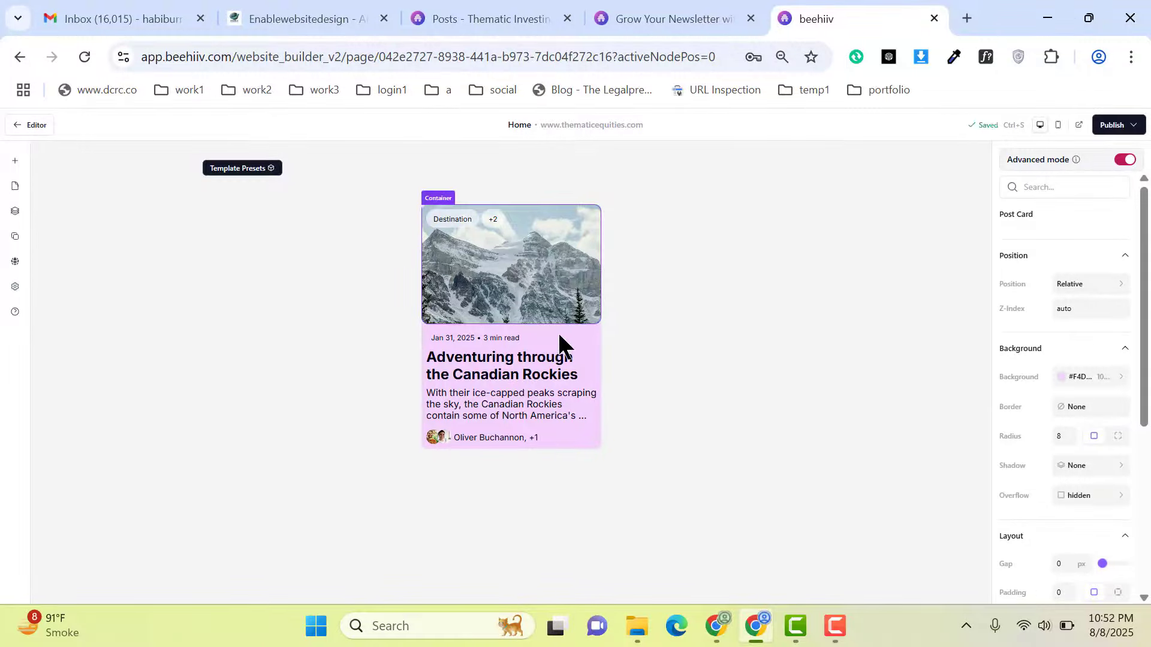
pyautogui.click(486, 260)
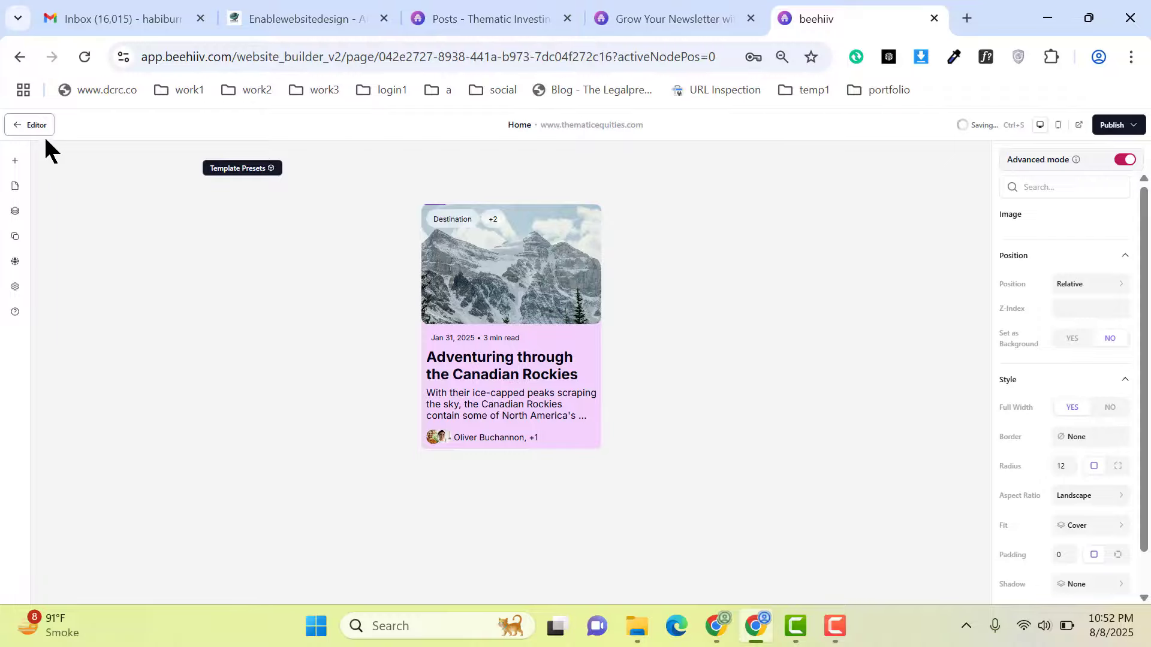
pyautogui.click(27, 129)
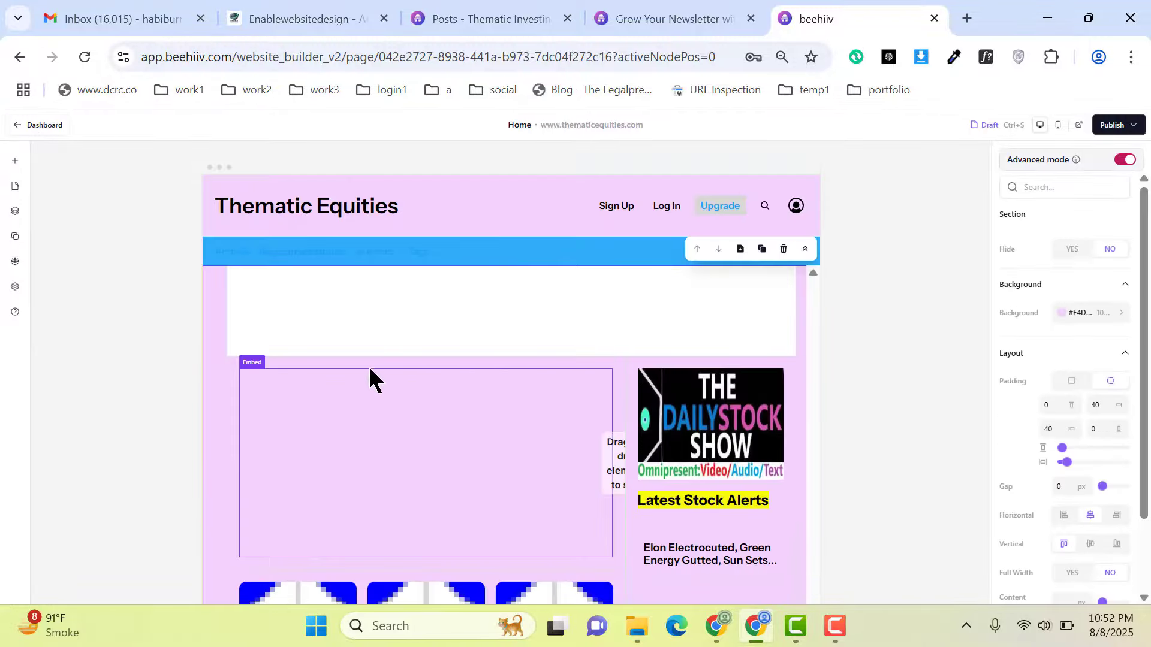
# Step: Select the post list under the Latest Stock Alerts heading to view its data and layout settings
pyautogui.scroll(-5, 599, 393)
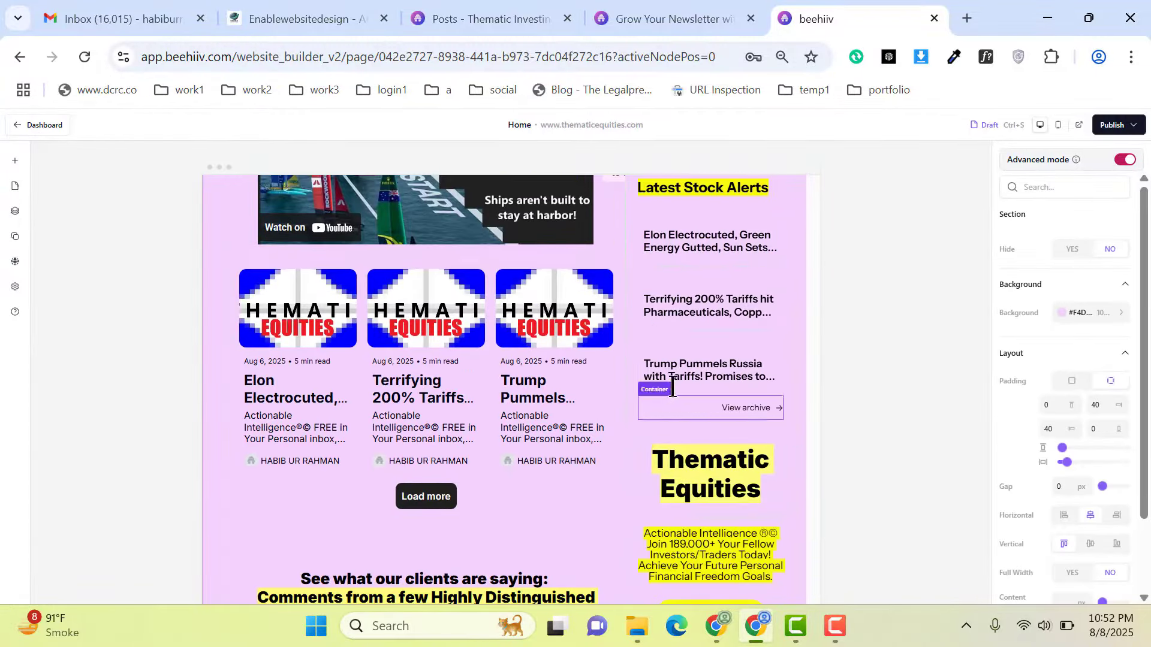
pyautogui.scroll(1, 686, 361)
pyautogui.click(686, 329)
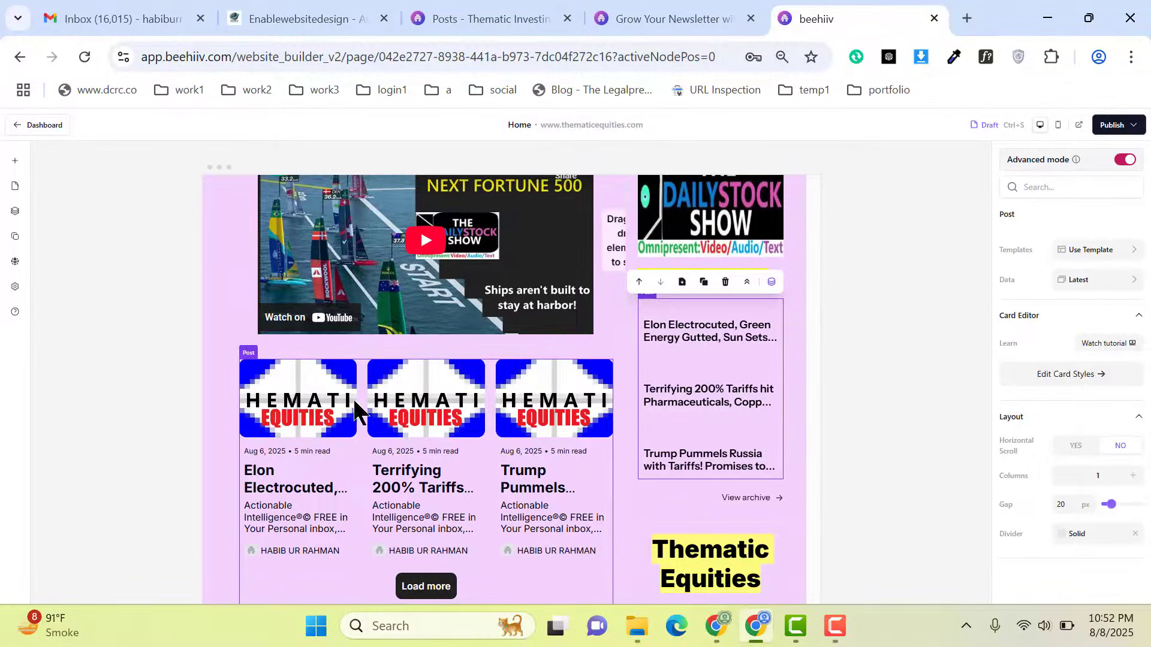
# Step: Select the Thematic Equities heading above the Join Now! button and review its text style, highlight and layout settings
pyautogui.scroll(-3, 653, 397)
pyautogui.click(691, 392)
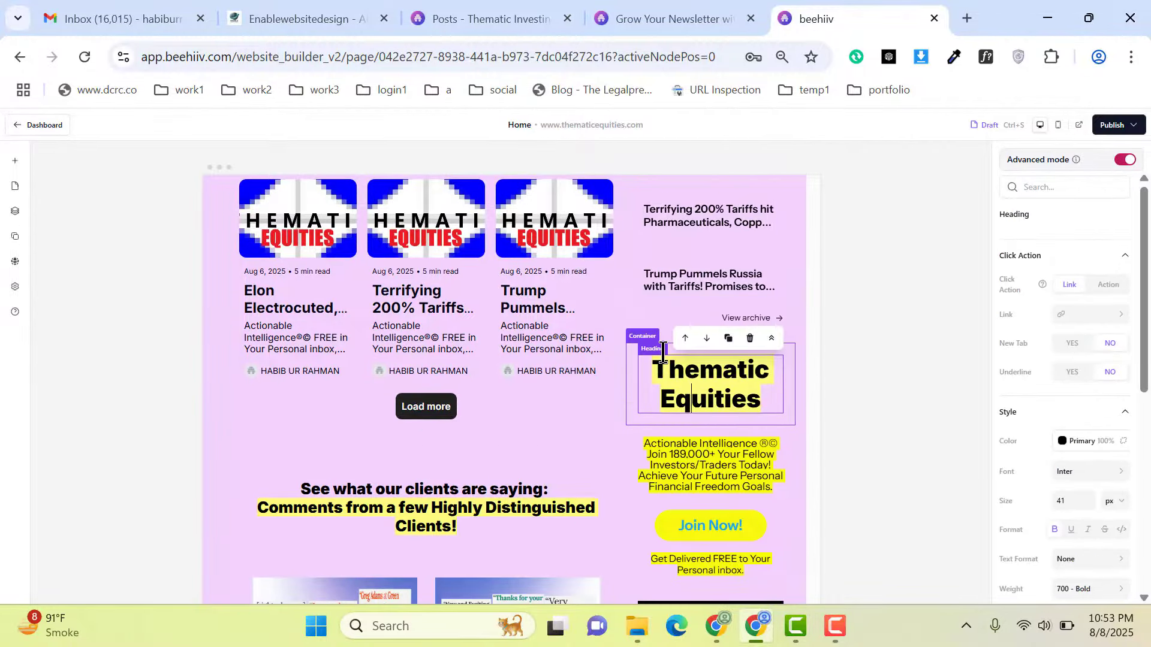
pyautogui.scroll(-5, 1110, 343)
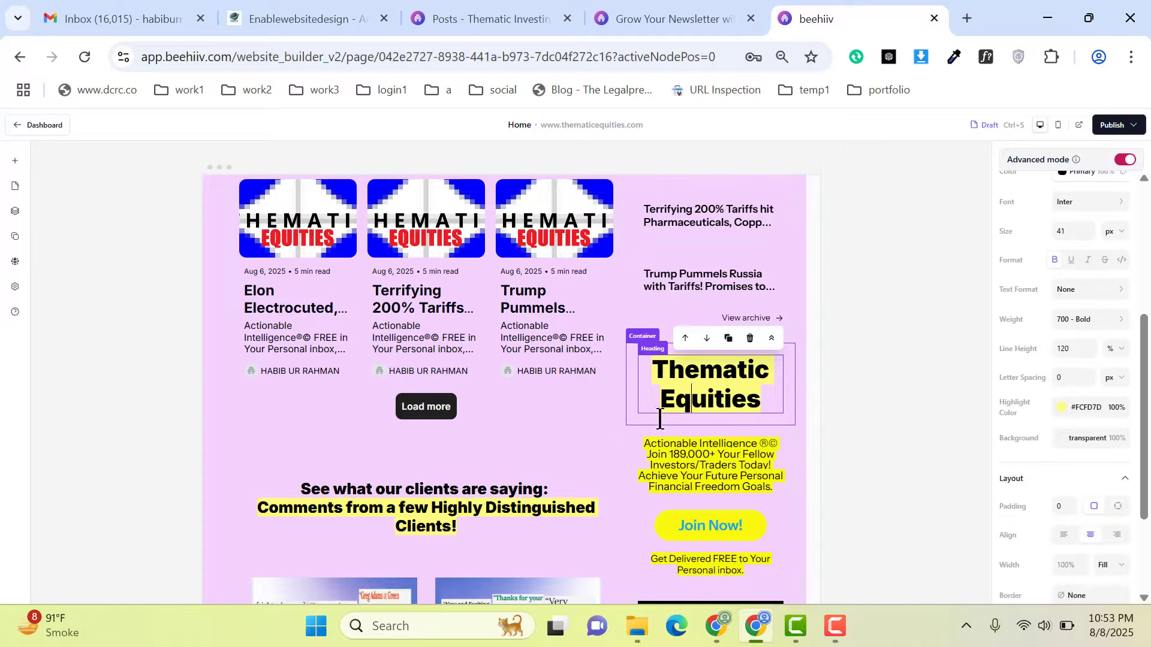
pyautogui.scroll(2, 1036, 363)
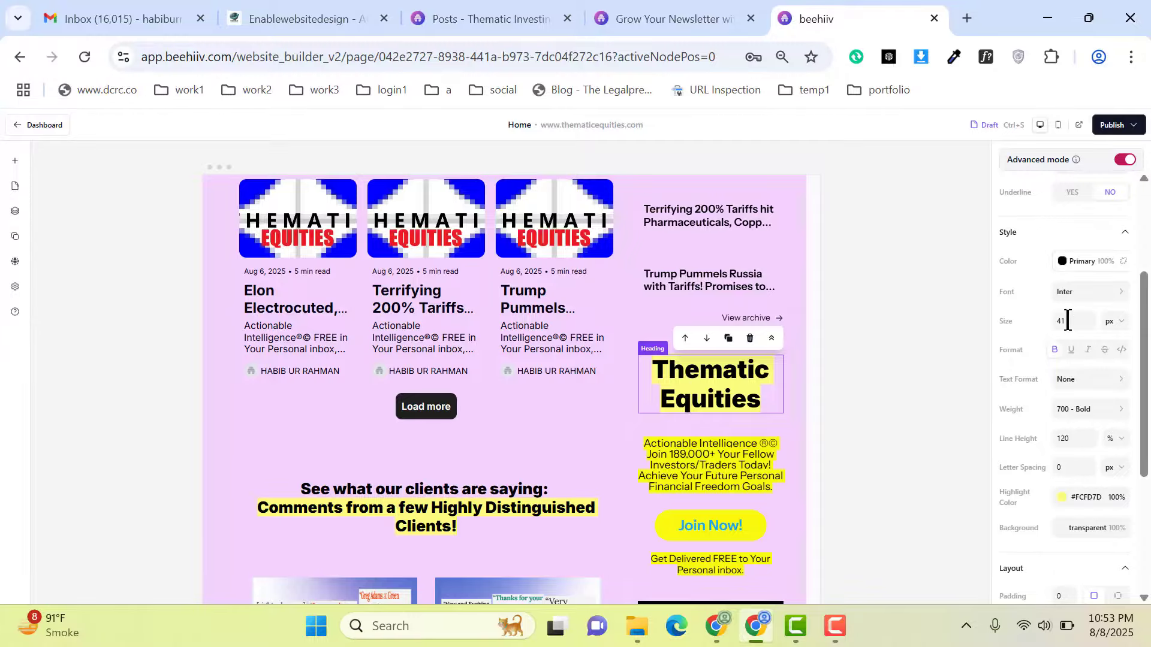
pyautogui.scroll(-3, 1103, 446)
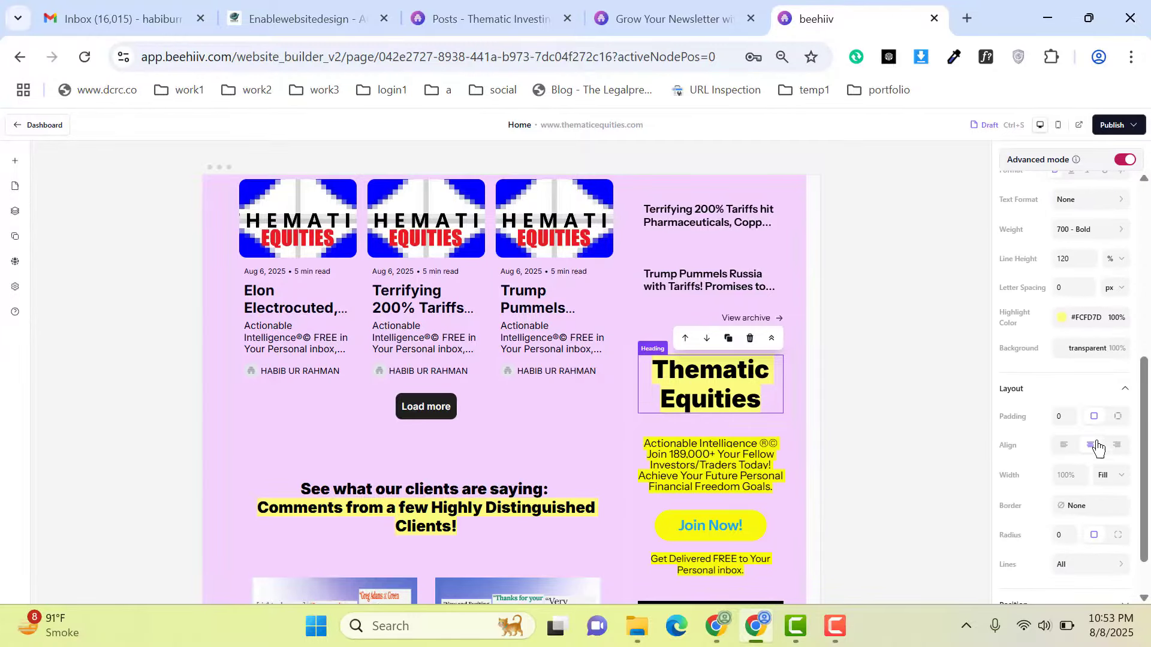
# Step: Add a new blank section at the end of the Home page, just above the footer
pyautogui.scroll(-7, 639, 390)
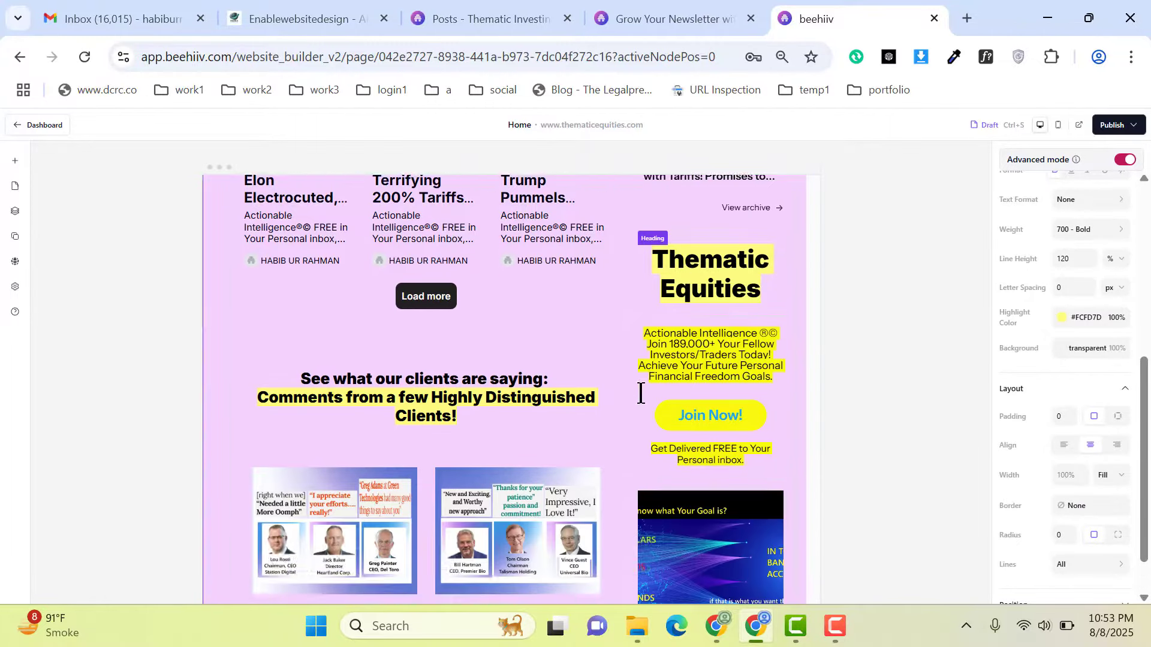
pyautogui.scroll(-10, 418, 396)
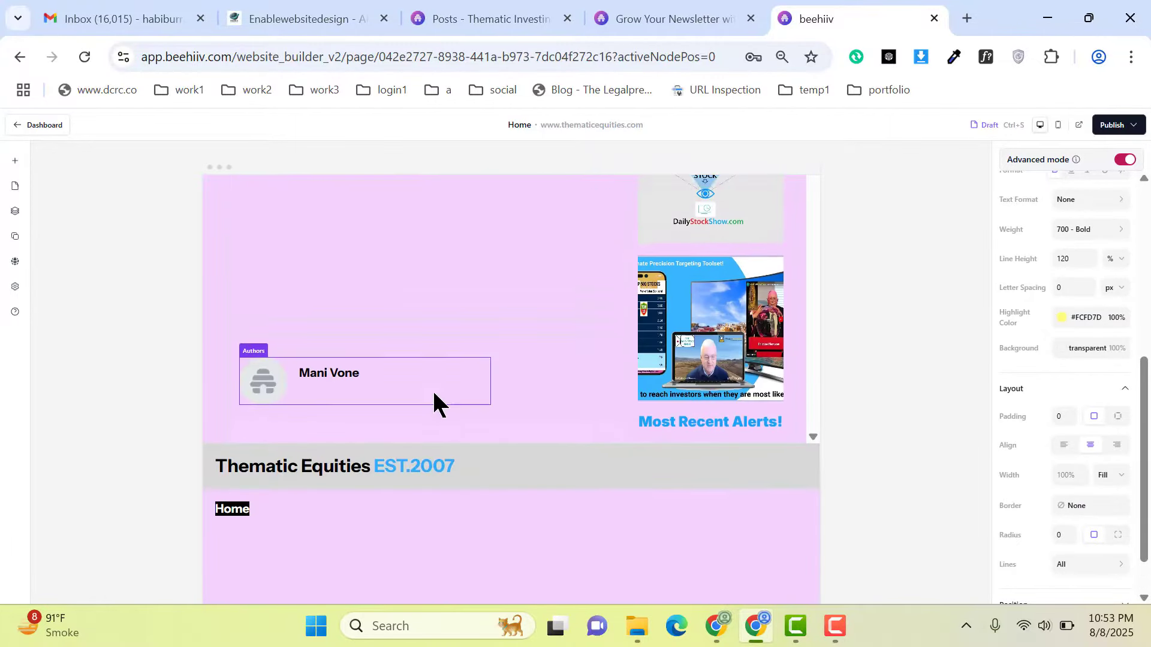
pyautogui.scroll(6, 304, 353)
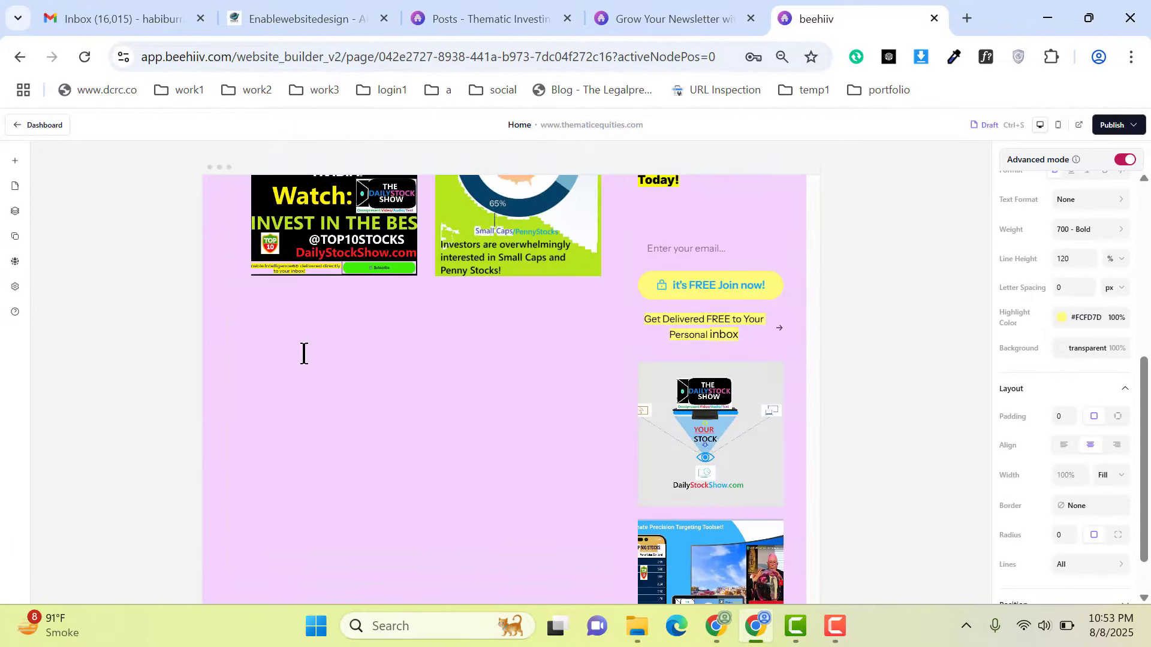
pyautogui.click(15, 160)
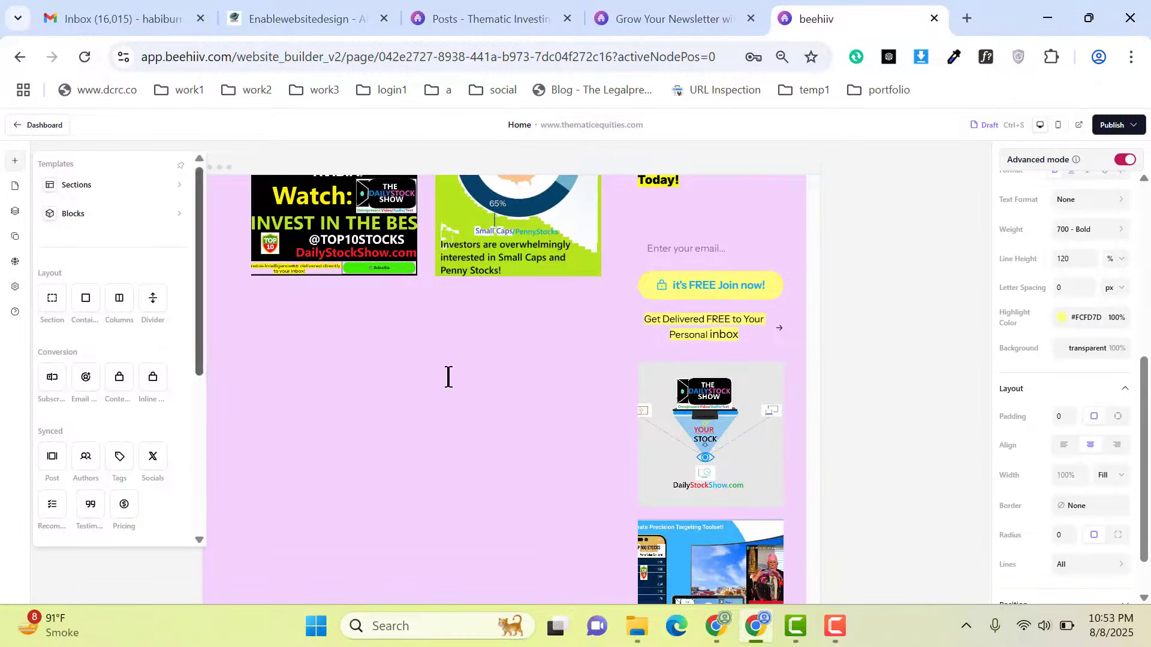
pyautogui.scroll(-6, 540, 393)
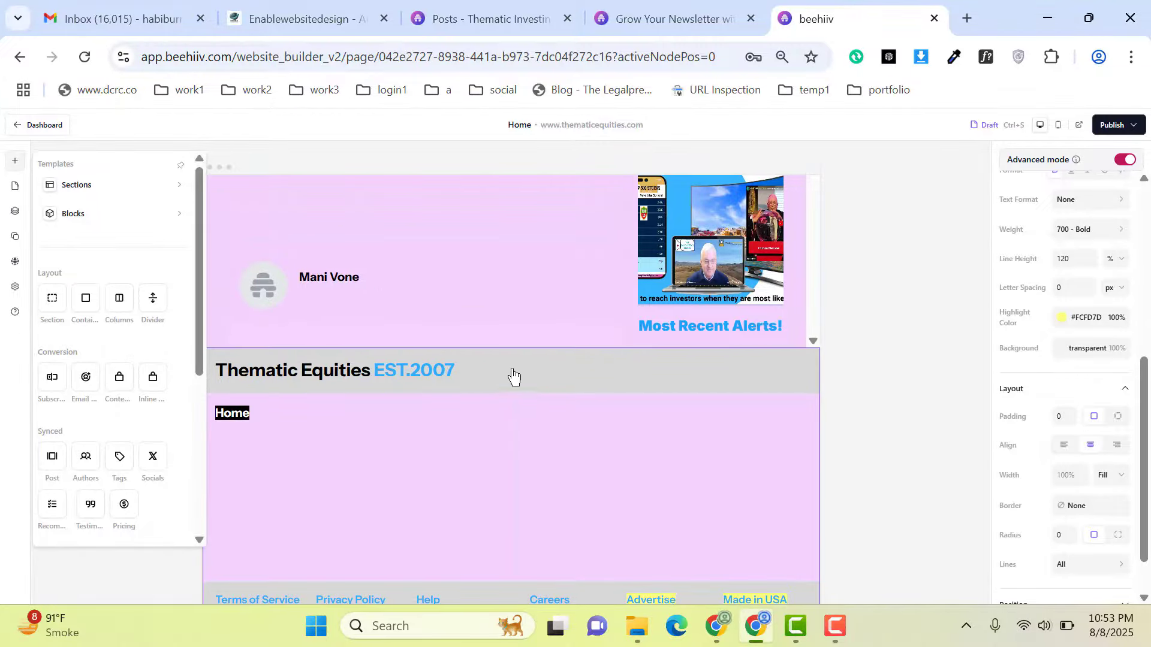
pyautogui.moveTo(55, 310); pyautogui.dragTo(534, 380)
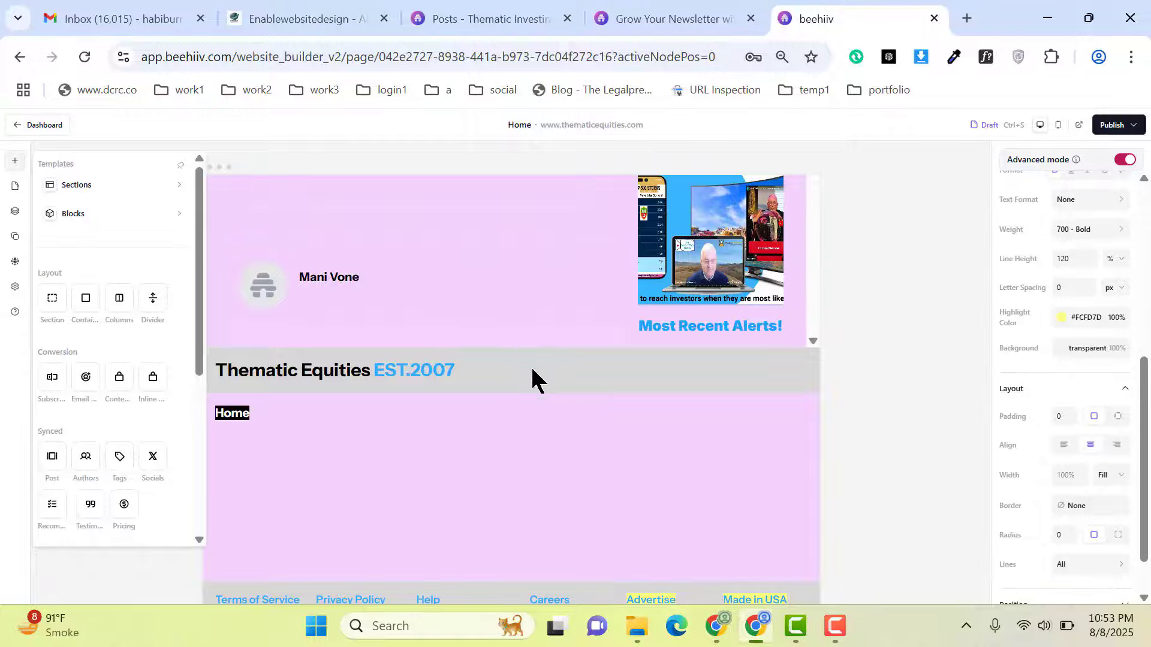
pyautogui.click(529, 313)
pyautogui.scroll(10, 587, 380)
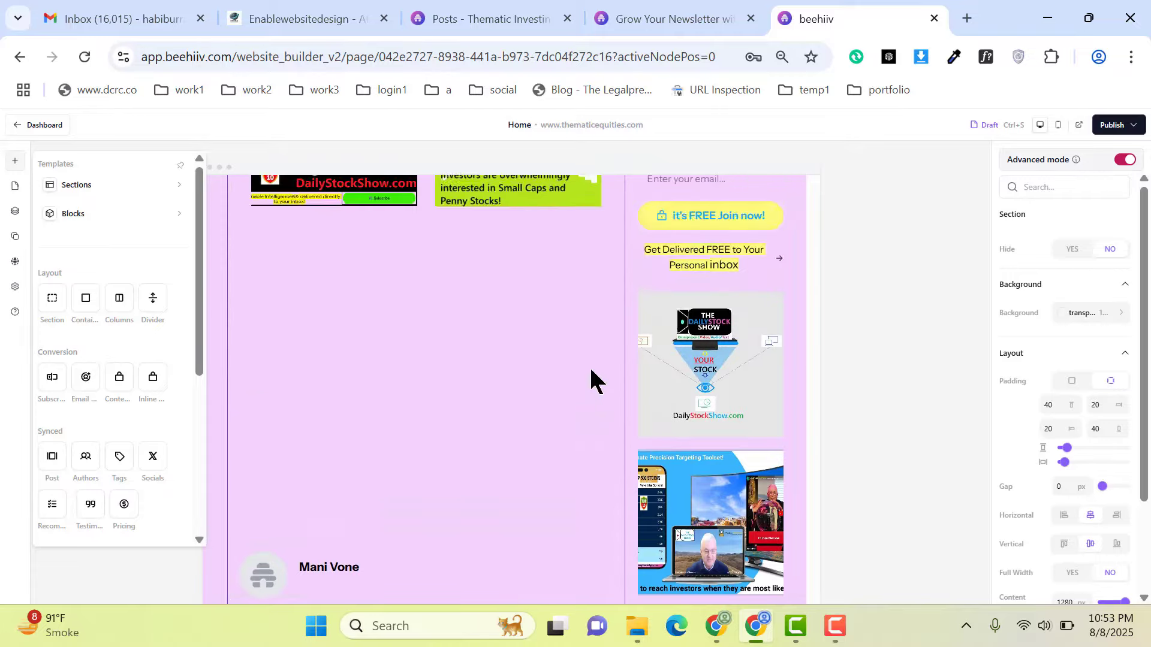
# Step: Place a two-column layout in the blank section just below the navbar and add a container to its first column
pyautogui.scroll(10, 591, 362)
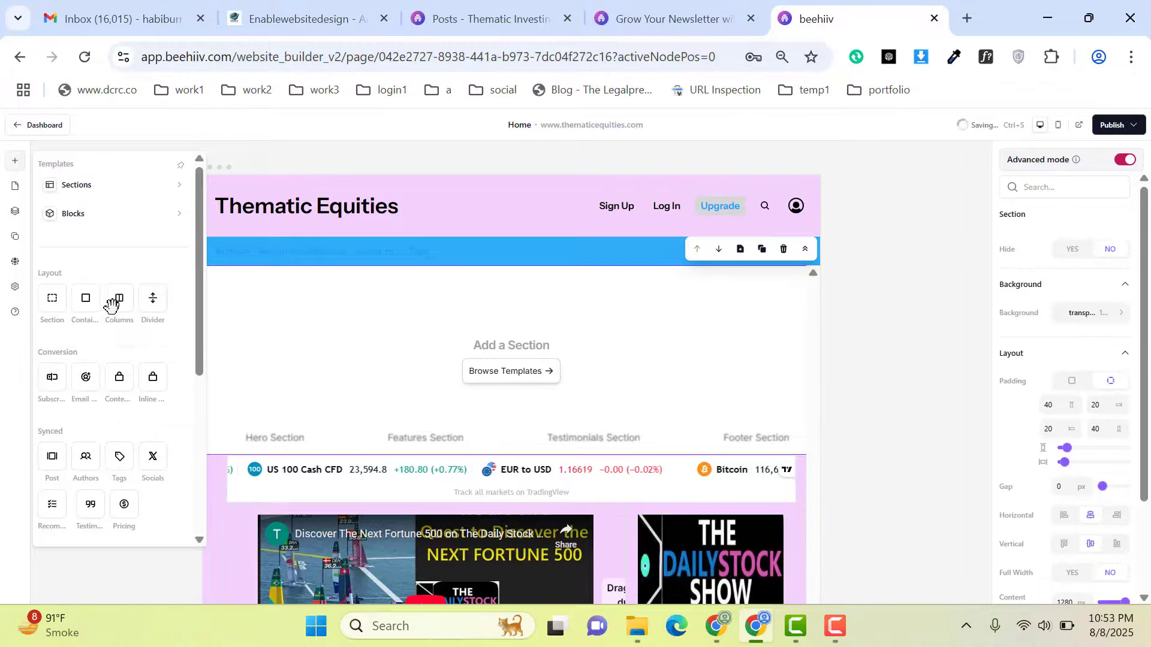
pyautogui.moveTo(118, 300); pyautogui.dragTo(354, 334)
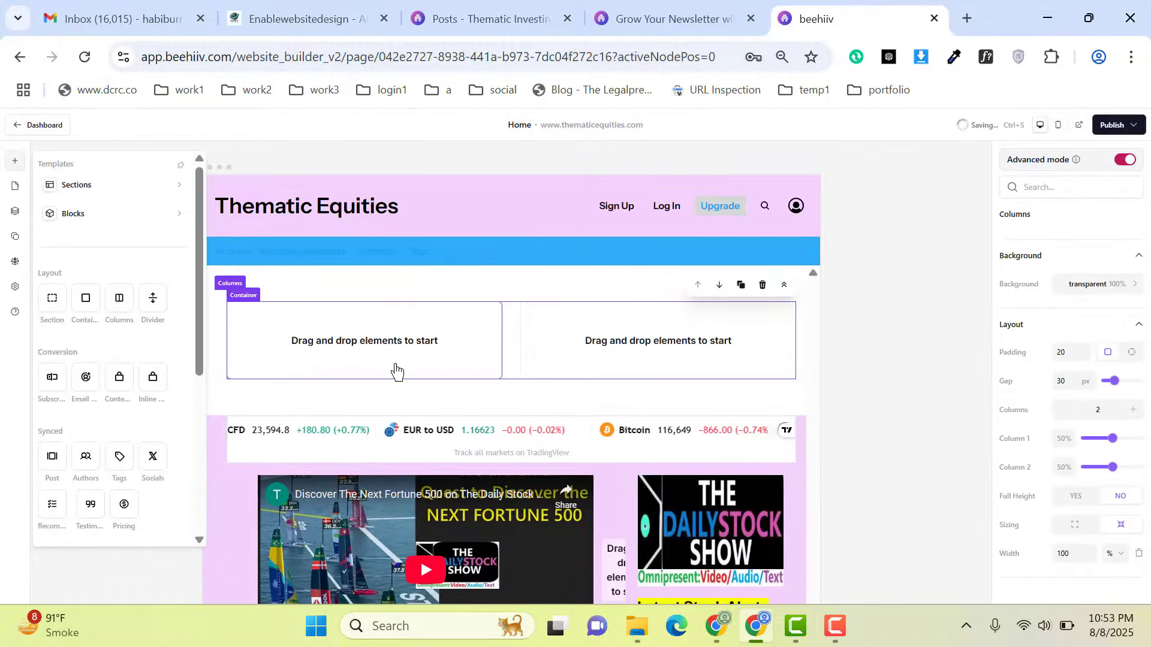
pyautogui.moveTo(82, 302); pyautogui.dragTo(359, 343)
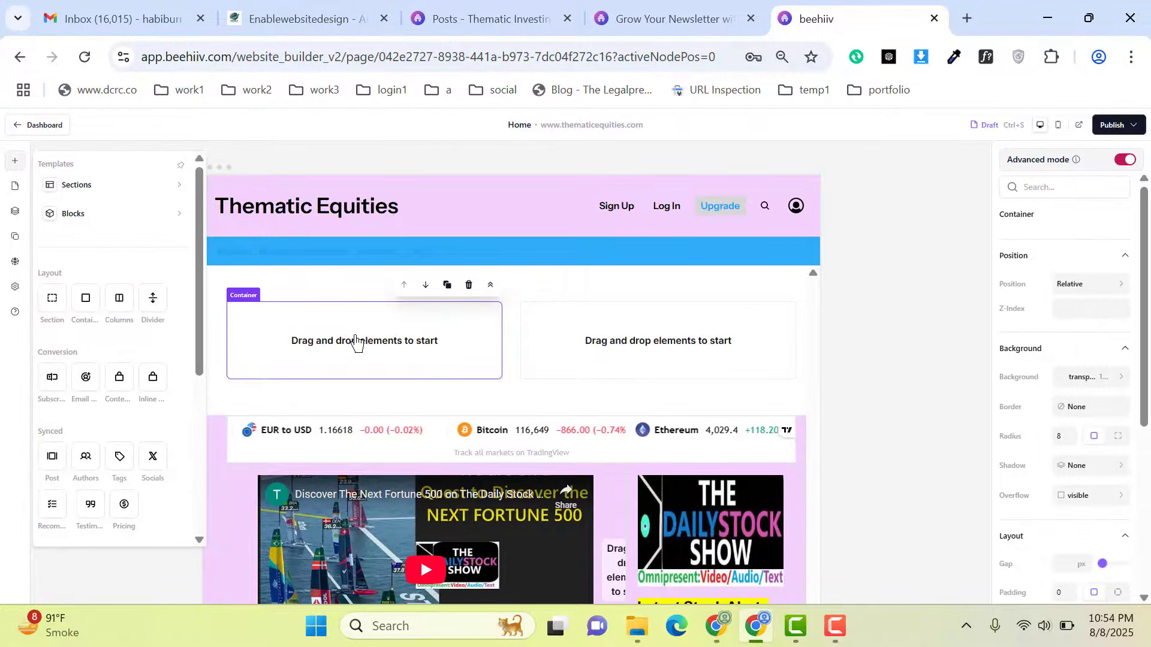
# Step: Add an image element to the first column and fill it with the "Your Ultimate Precision Targeting Toolset!" picture from the current publication's library
pyautogui.scroll(-3, 123, 353)
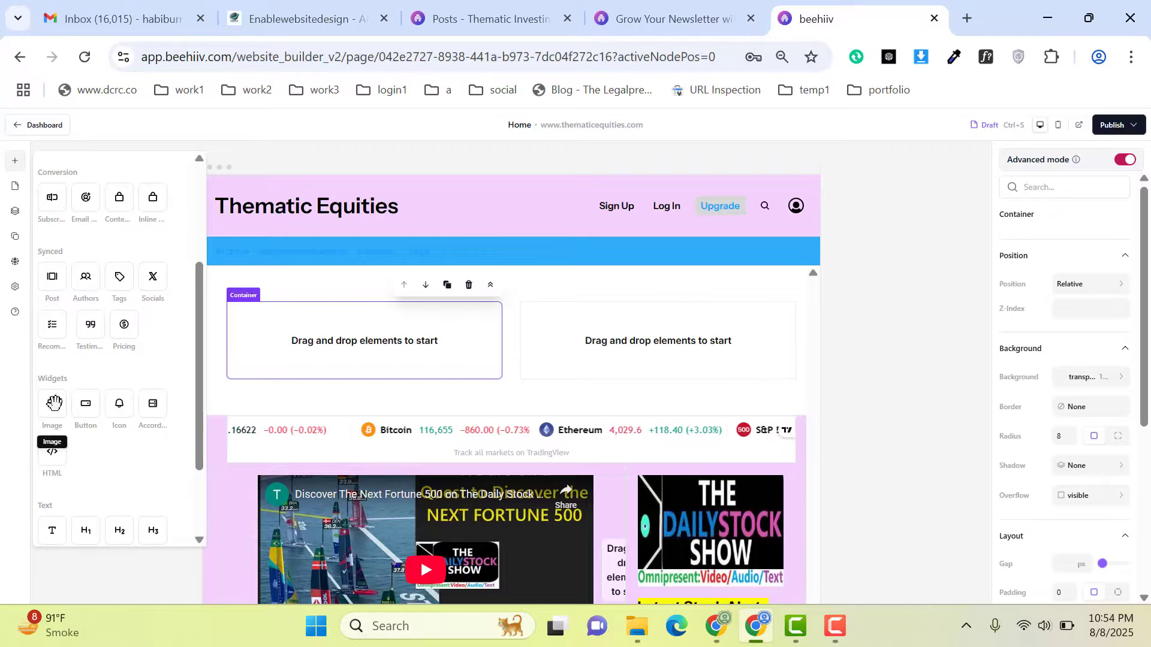
pyautogui.moveTo(52, 406); pyautogui.dragTo(327, 338)
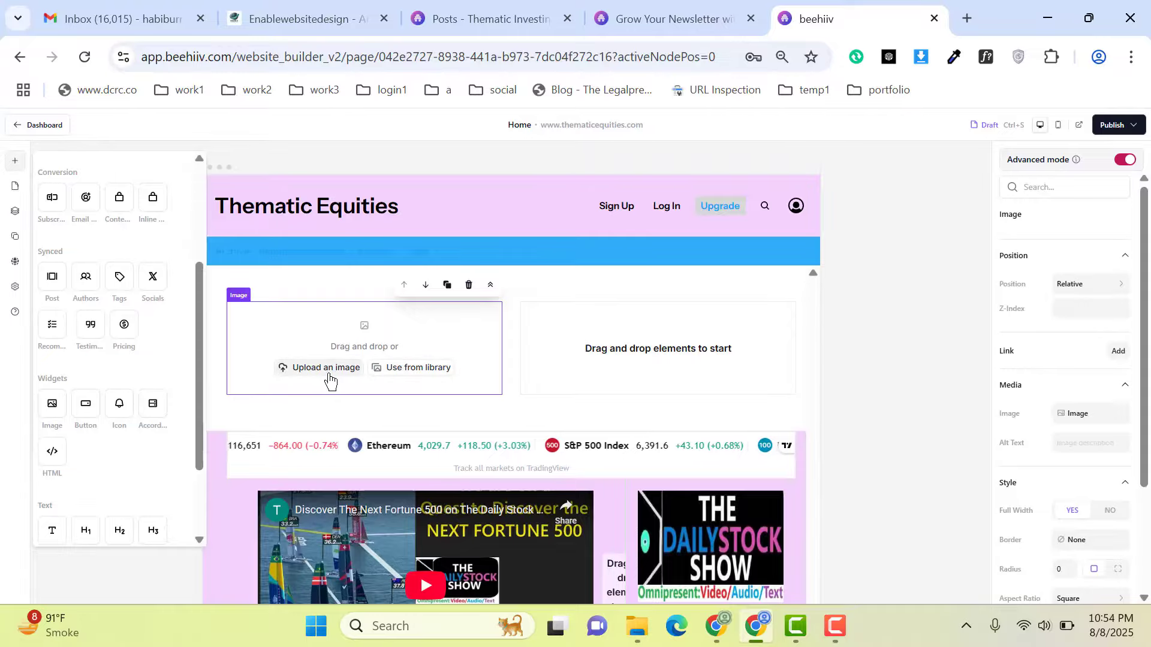
pyautogui.click(407, 372)
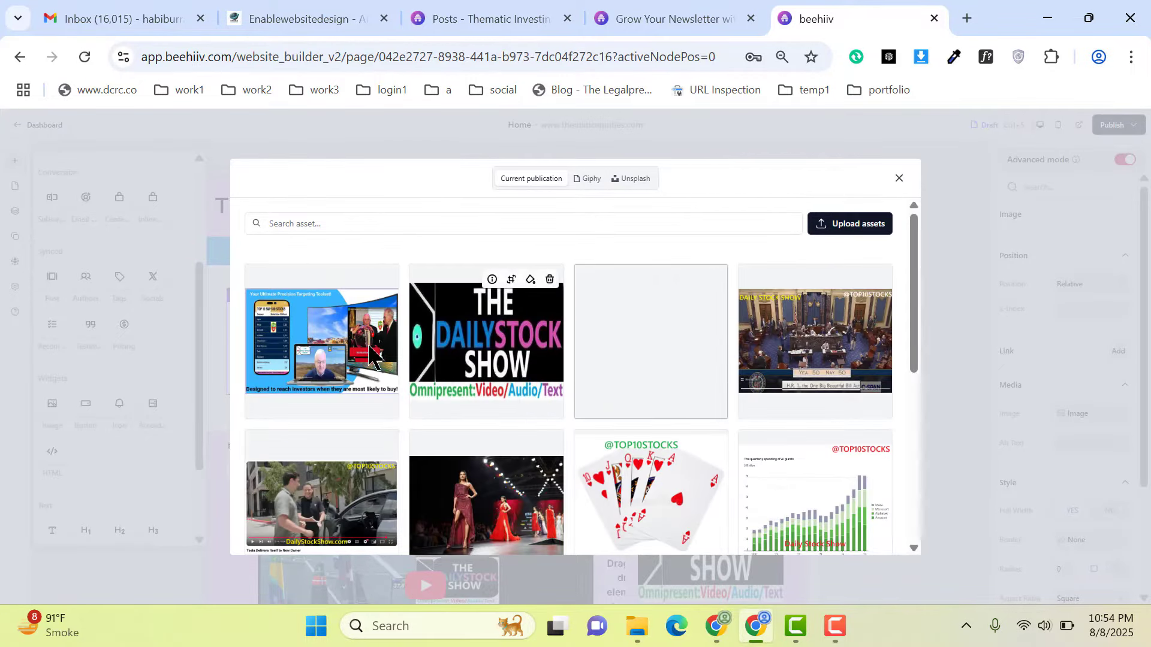
pyautogui.click(349, 348)
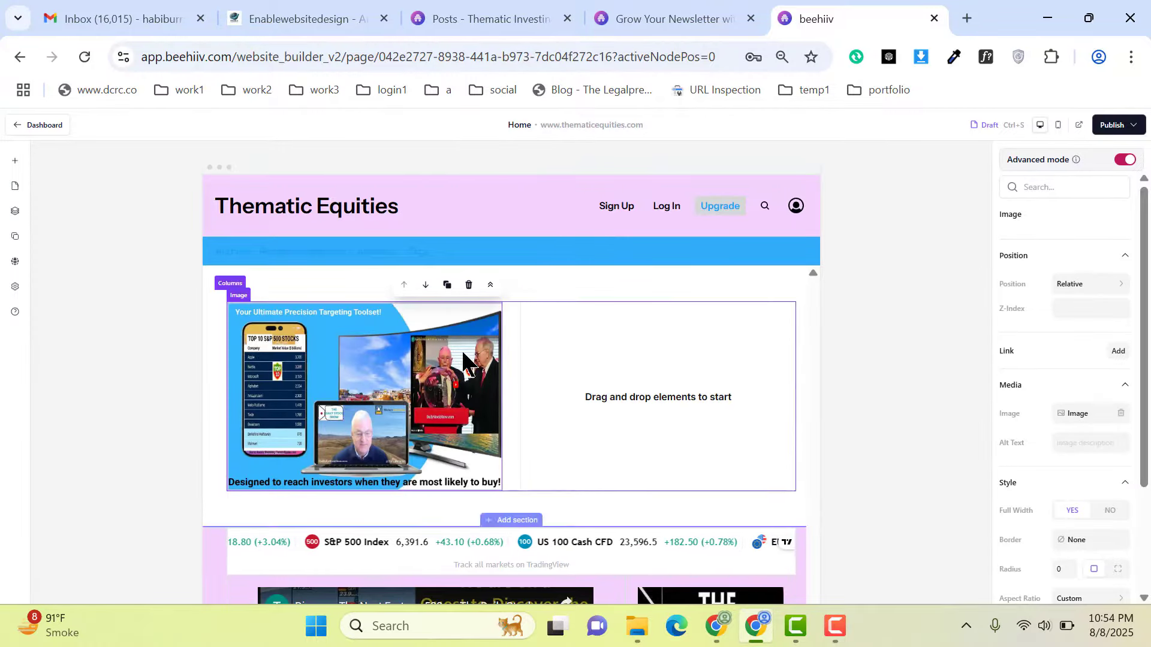
# Step: Inspect the new section's layer hierarchy by selecting its containers, columns and parent section, and review the section's background and layout settings
pyautogui.click(654, 406)
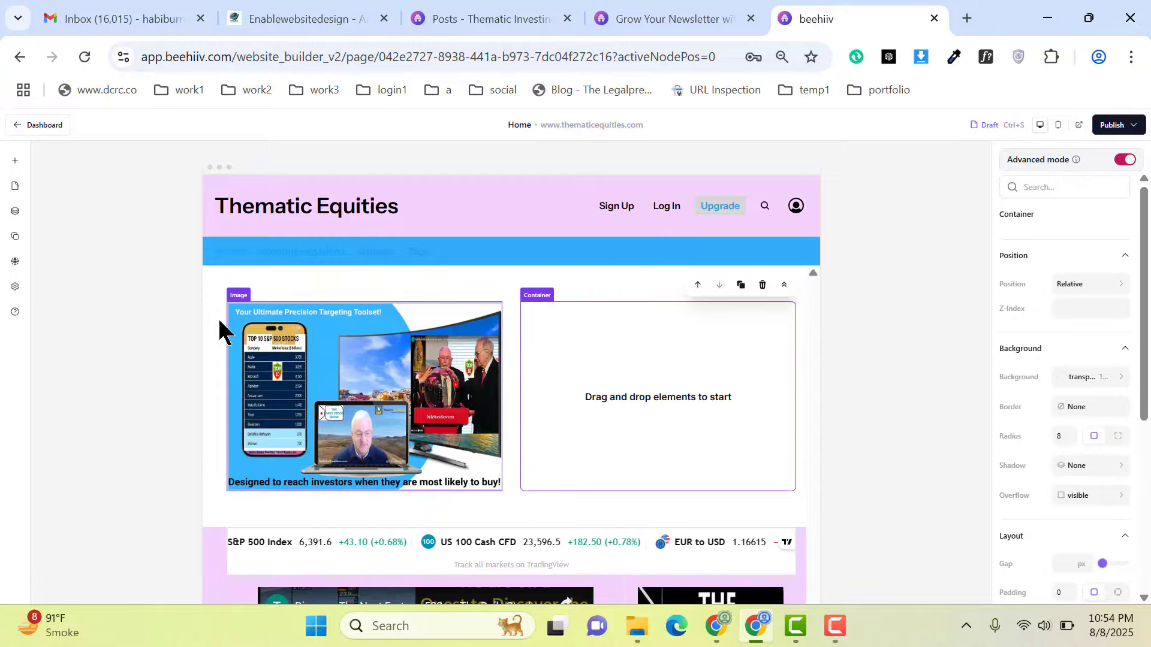
pyautogui.click(16, 212)
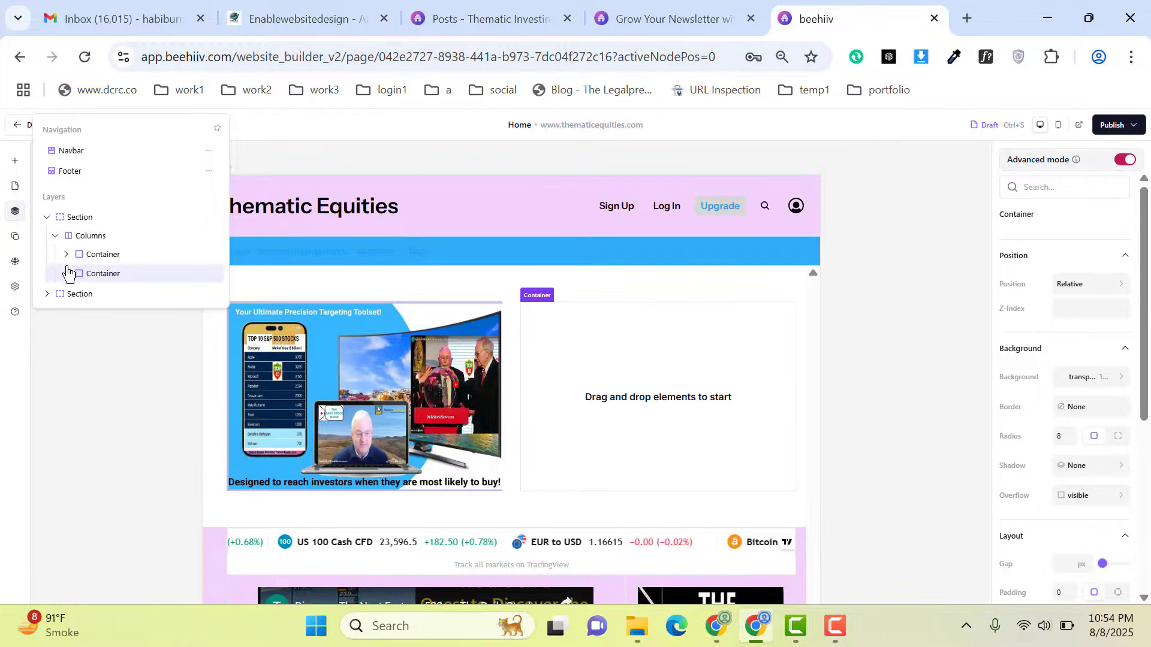
pyautogui.click(85, 259)
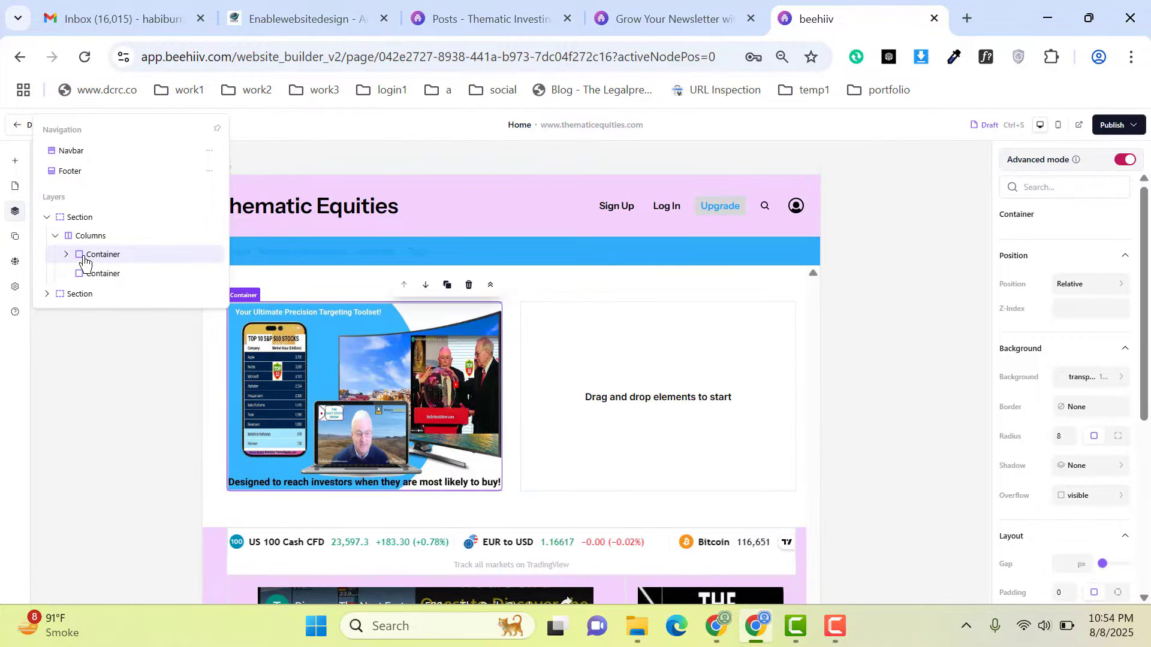
pyautogui.click(71, 238)
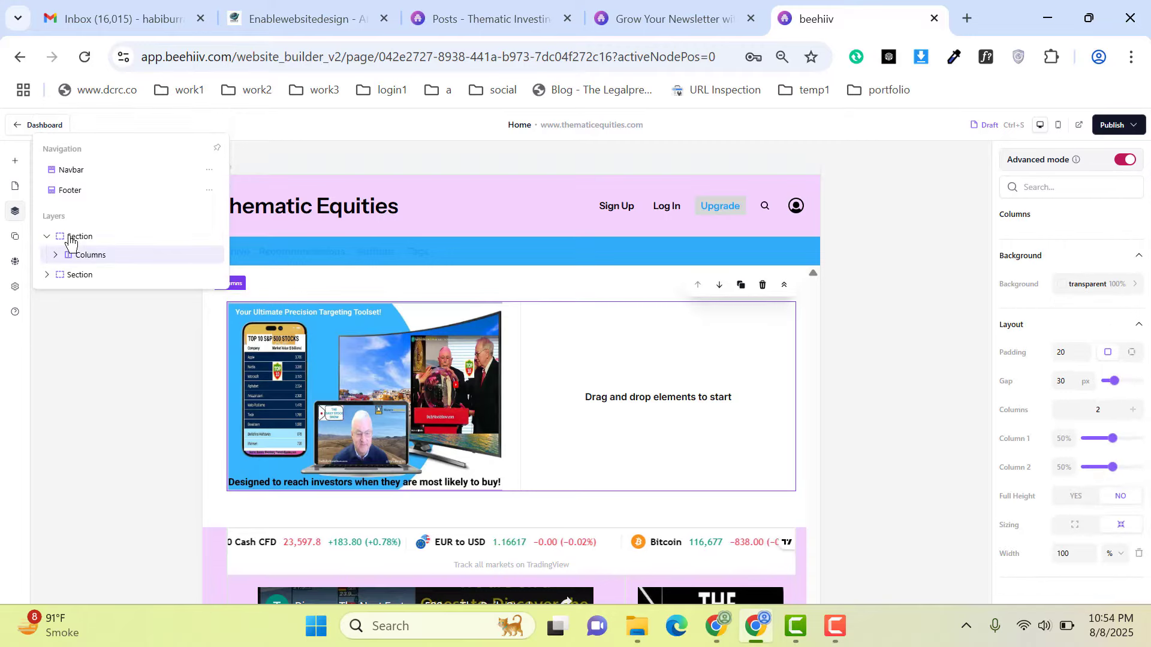
pyautogui.click(91, 239)
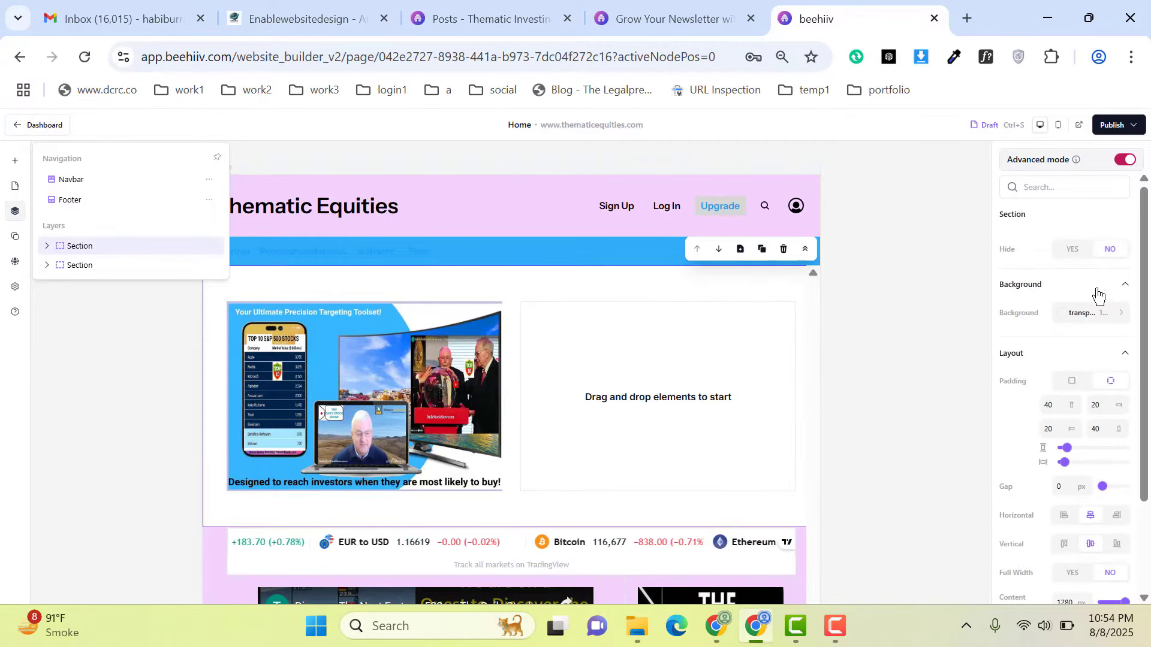
pyautogui.scroll(-2, 1096, 283)
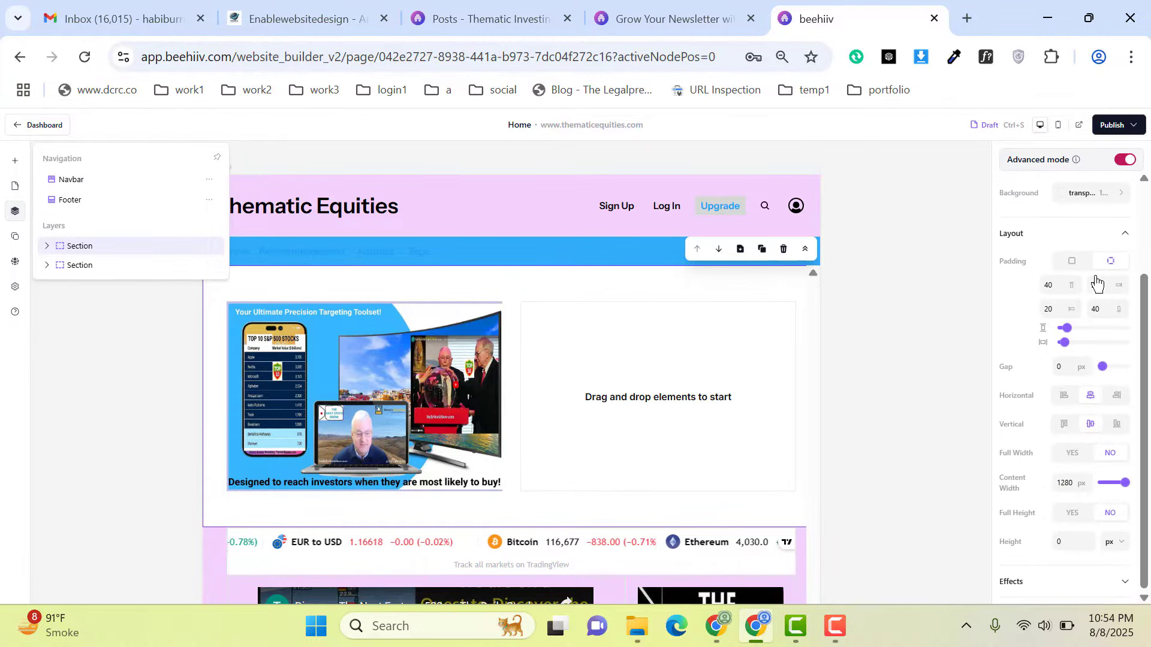
pyautogui.scroll(2, 1100, 285)
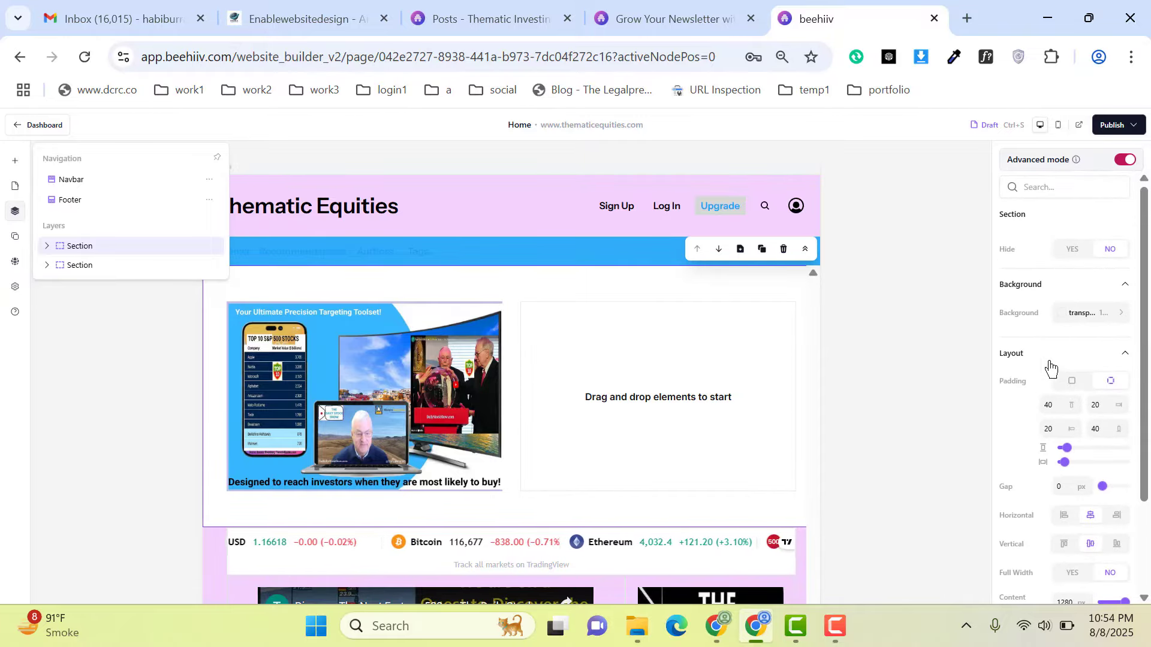
pyautogui.scroll(-2, 1059, 349)
pyautogui.scroll(2, 1060, 350)
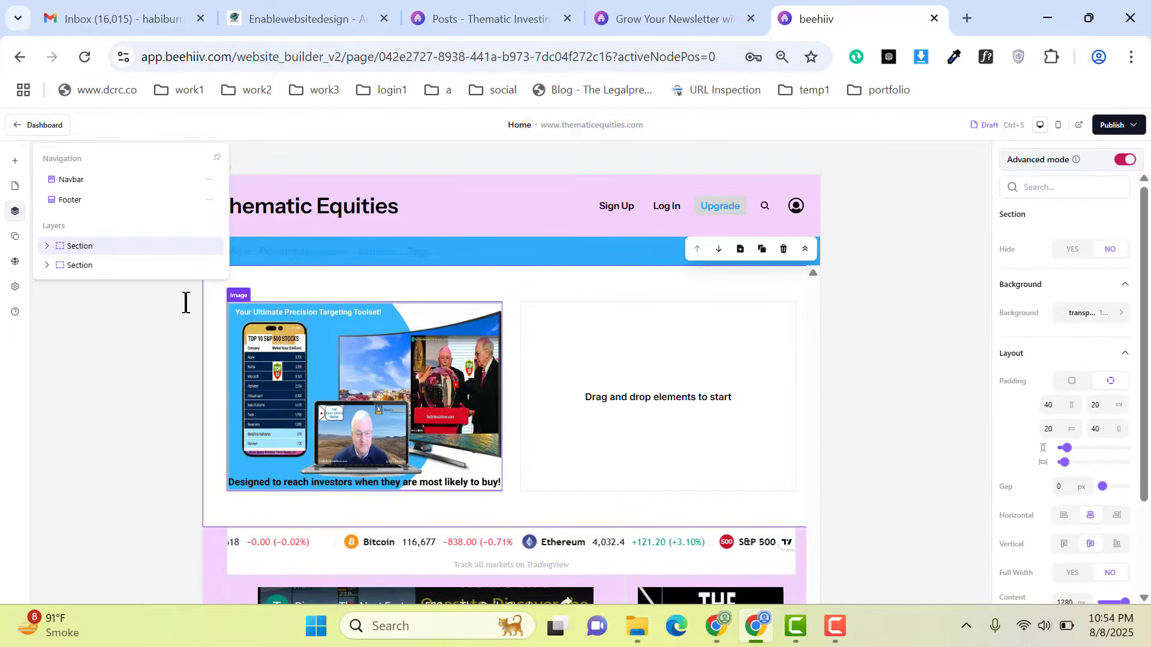
# Step: Select the columns block inside the new section and set Column 1 to 22% and Column 2 to 78% width
pyautogui.click(47, 246)
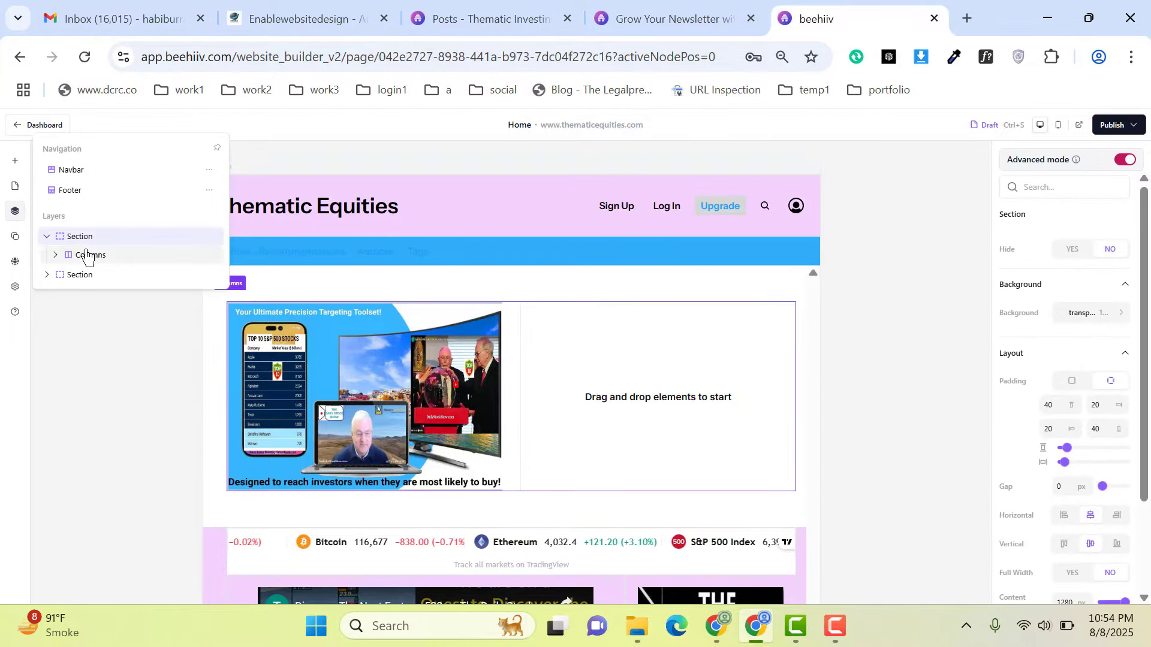
pyautogui.click(87, 255)
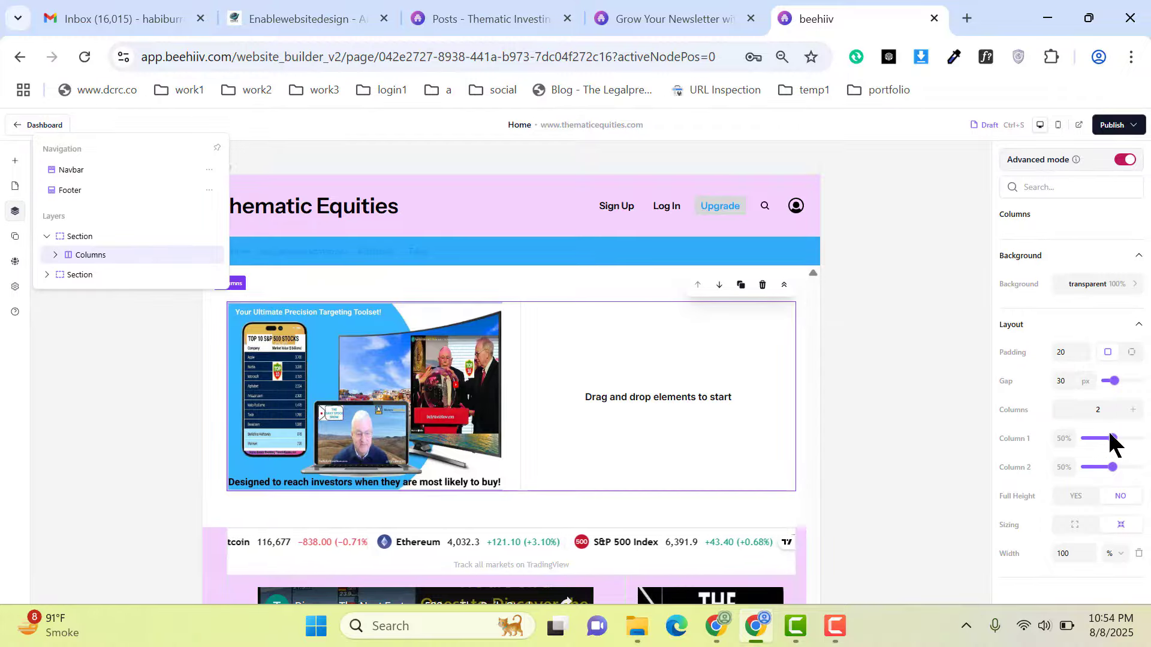
pyautogui.moveTo(1116, 439); pyautogui.dragTo(1094, 442)
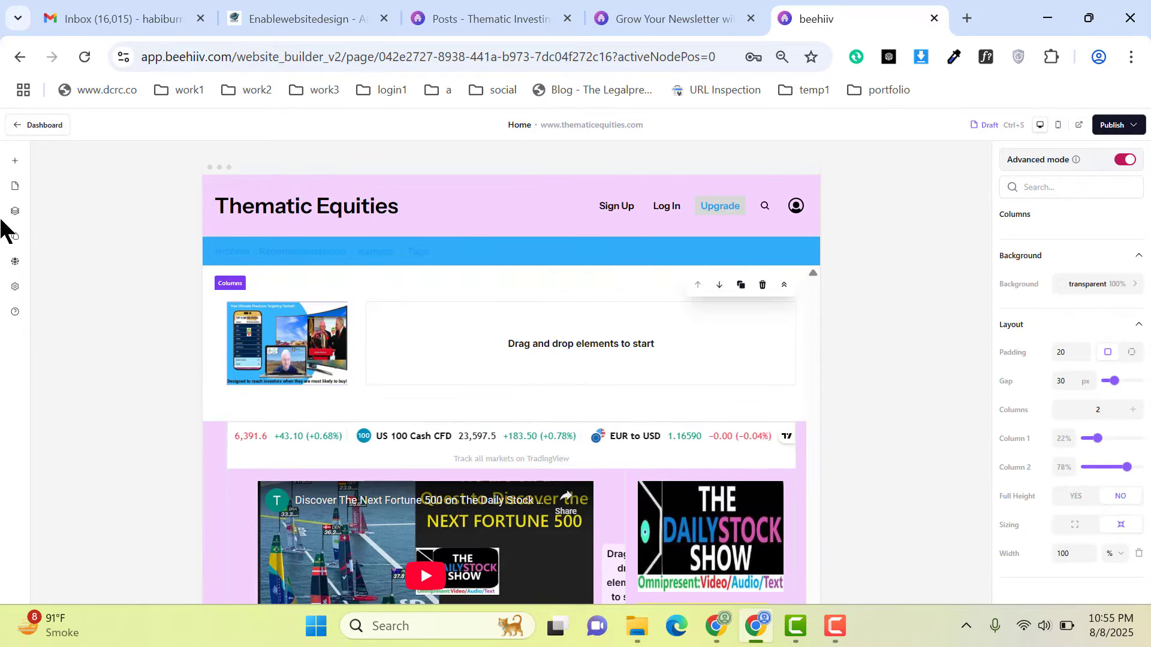
# Step: Open the Subscribe page from the site's page list and look through the default, dynamic and custom pages
pyautogui.click(20, 189)
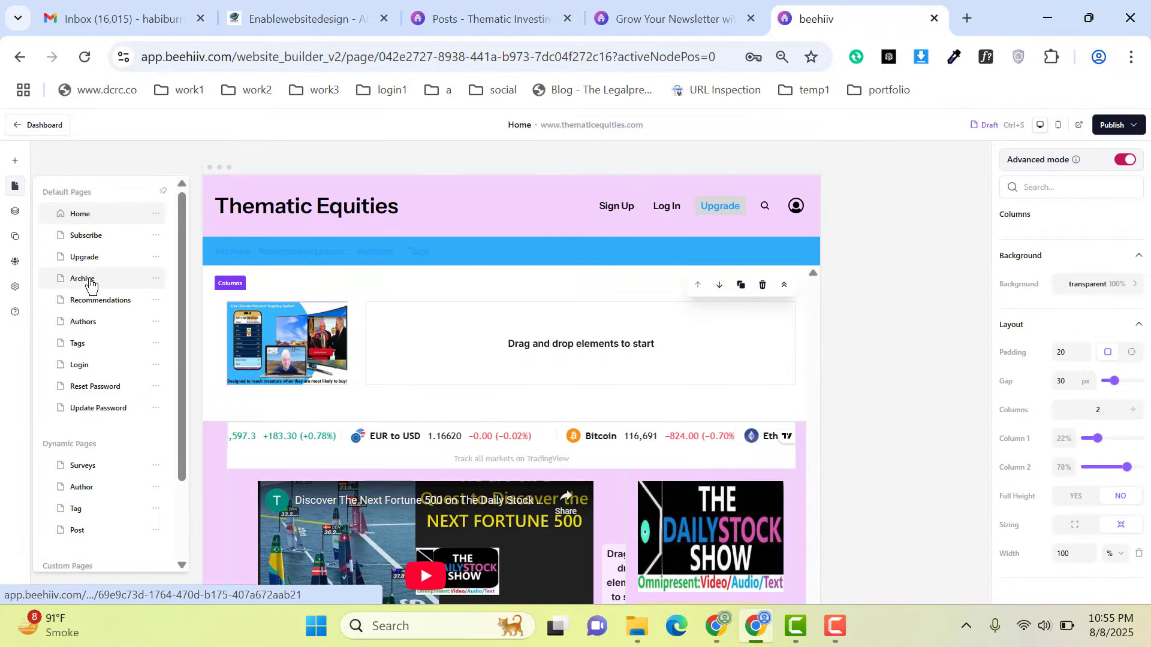
pyautogui.click(116, 240)
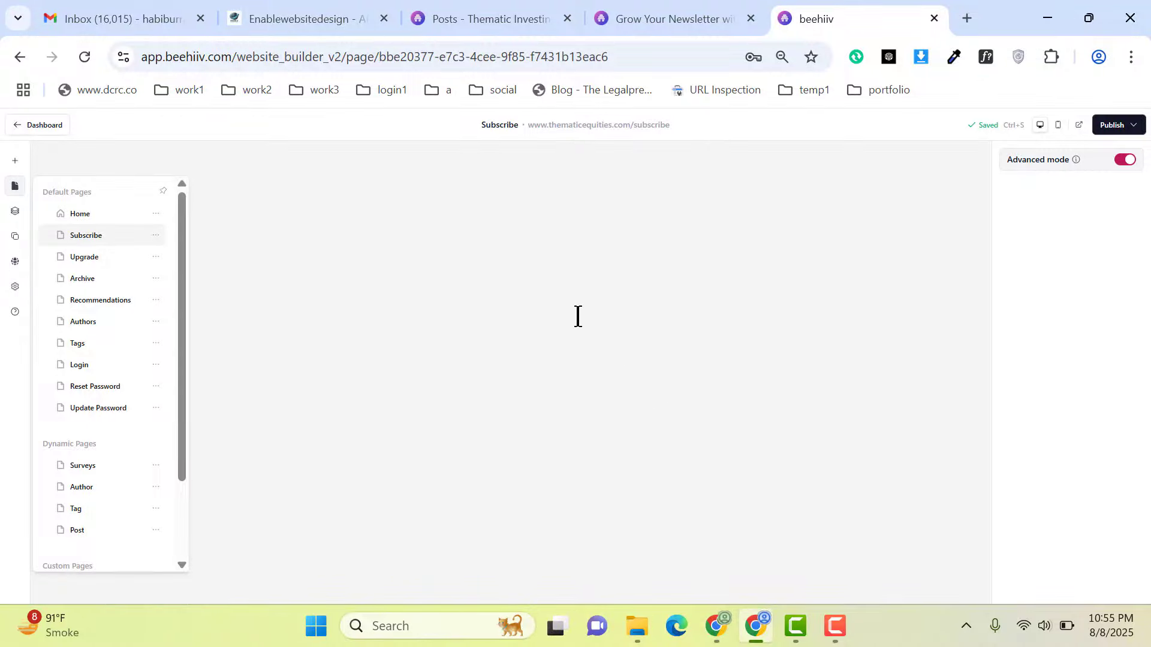
pyautogui.scroll(-2, 539, 371)
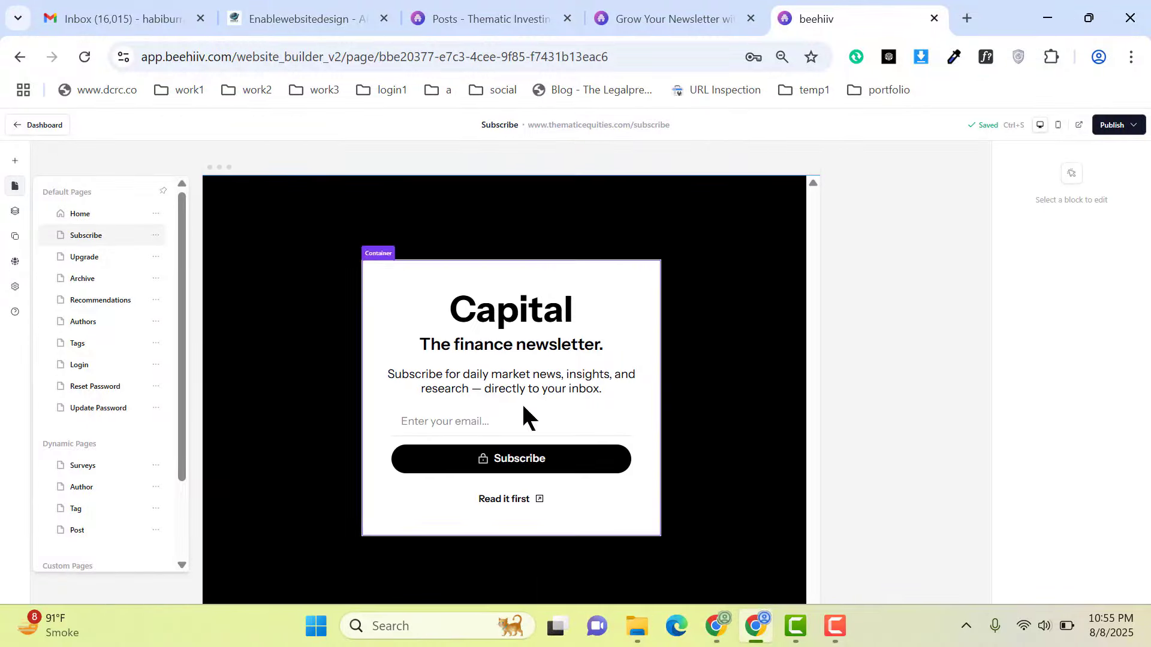
pyautogui.scroll(-3, 136, 411)
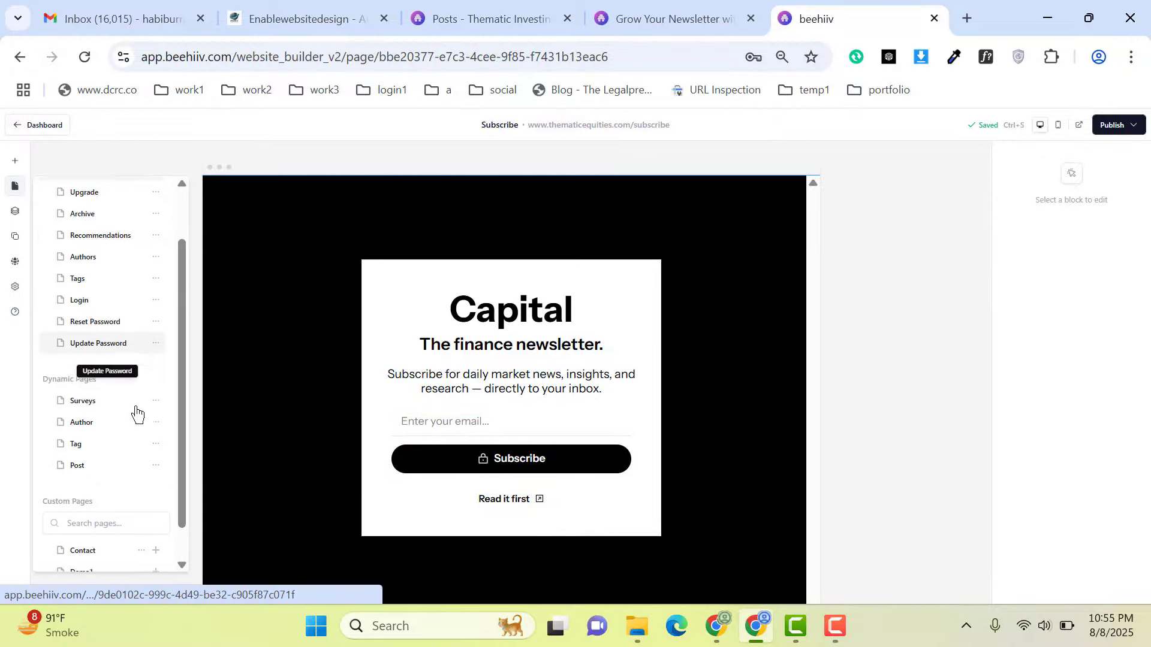
pyautogui.scroll(3, 149, 405)
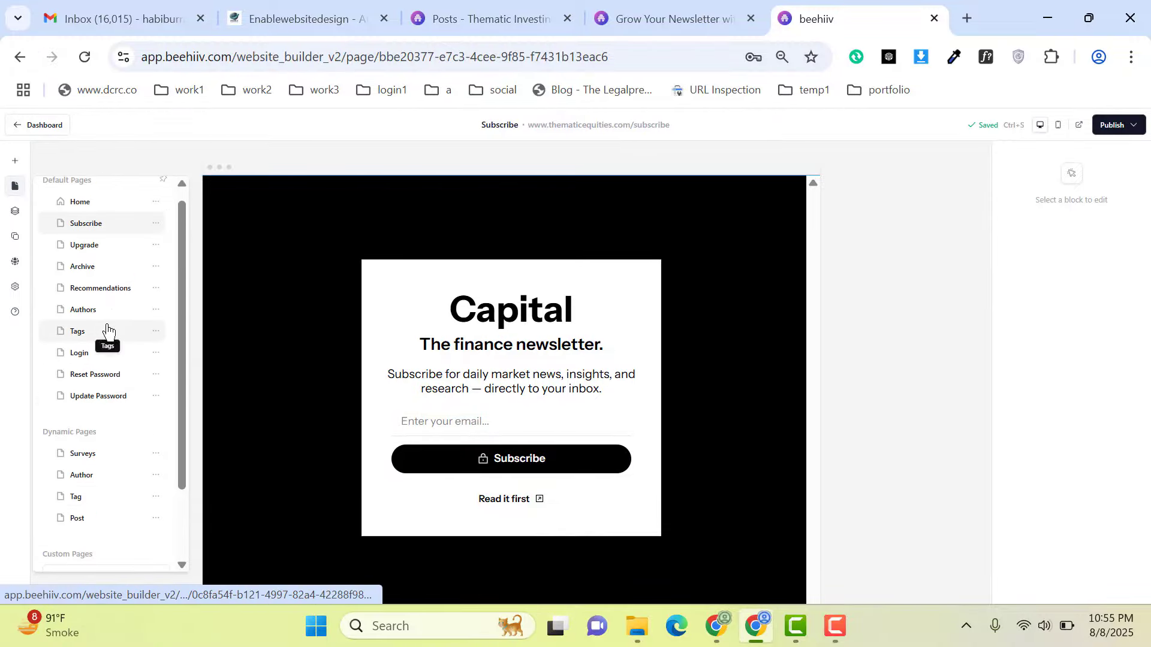
pyautogui.scroll(-3, 102, 396)
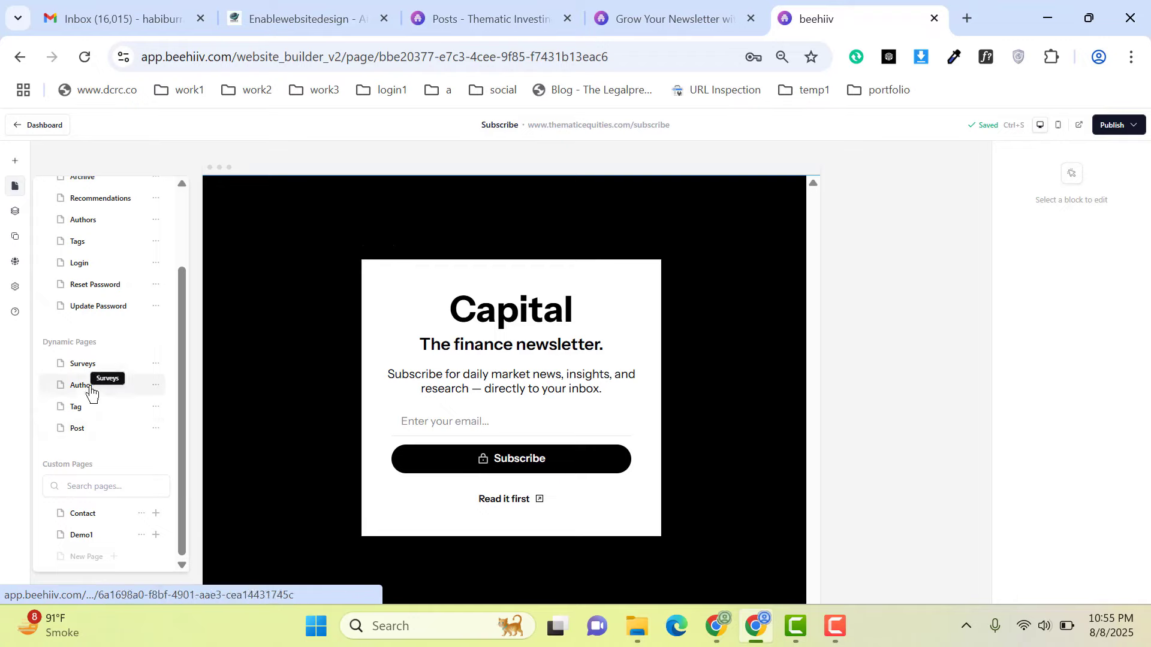